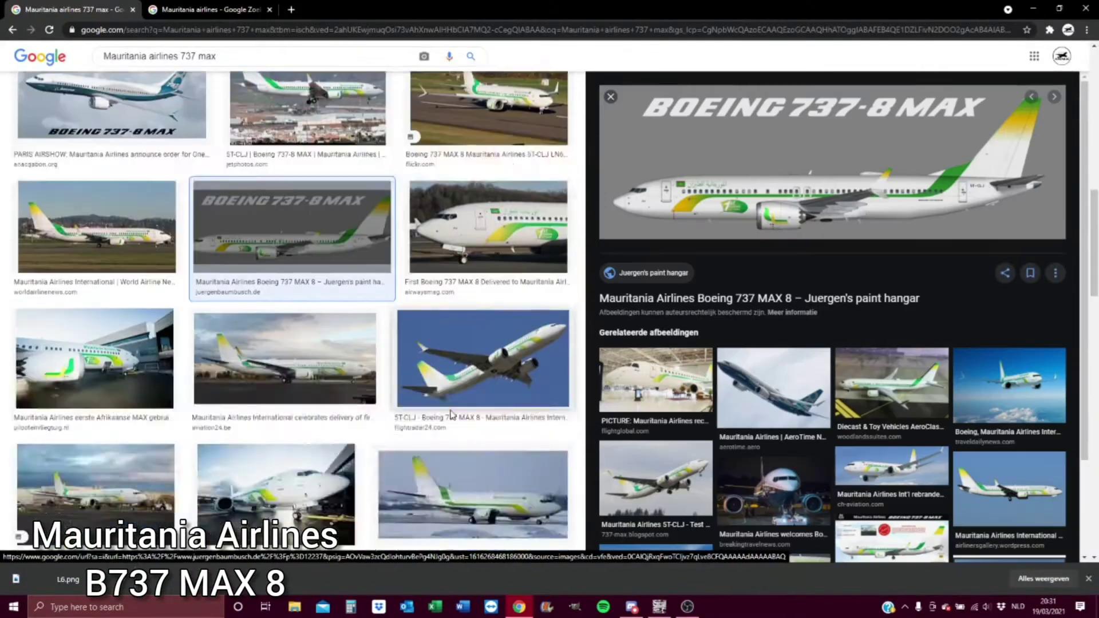
Browse the Mauritania Airlines 737 MAX image results for livery reference pictures.
scroll(418, 354, down, 15)
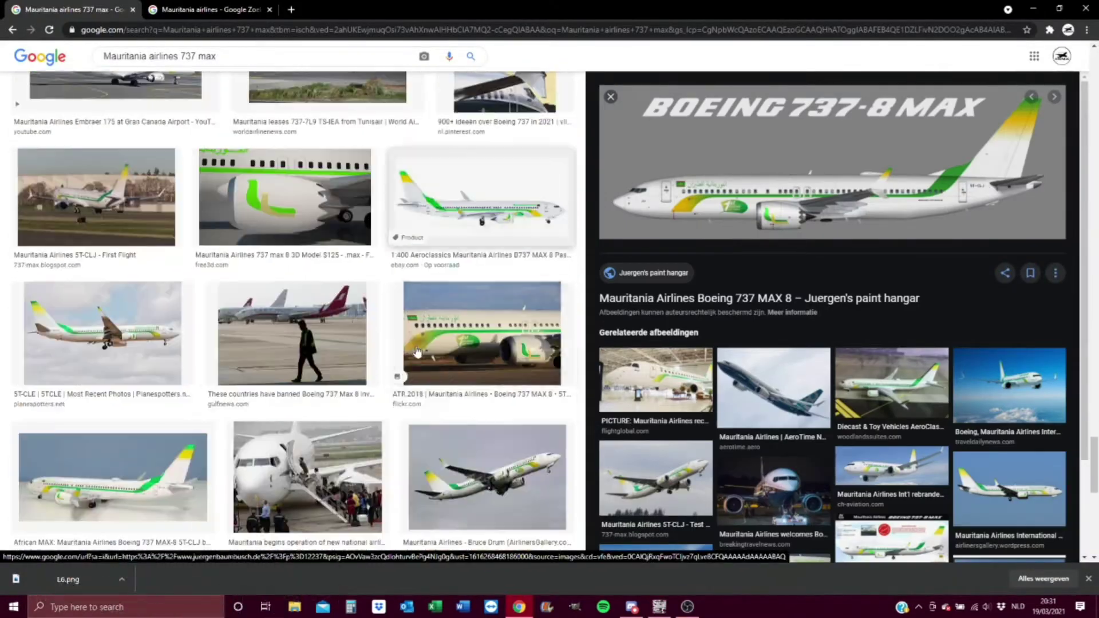
scroll(464, 330, down, 5)
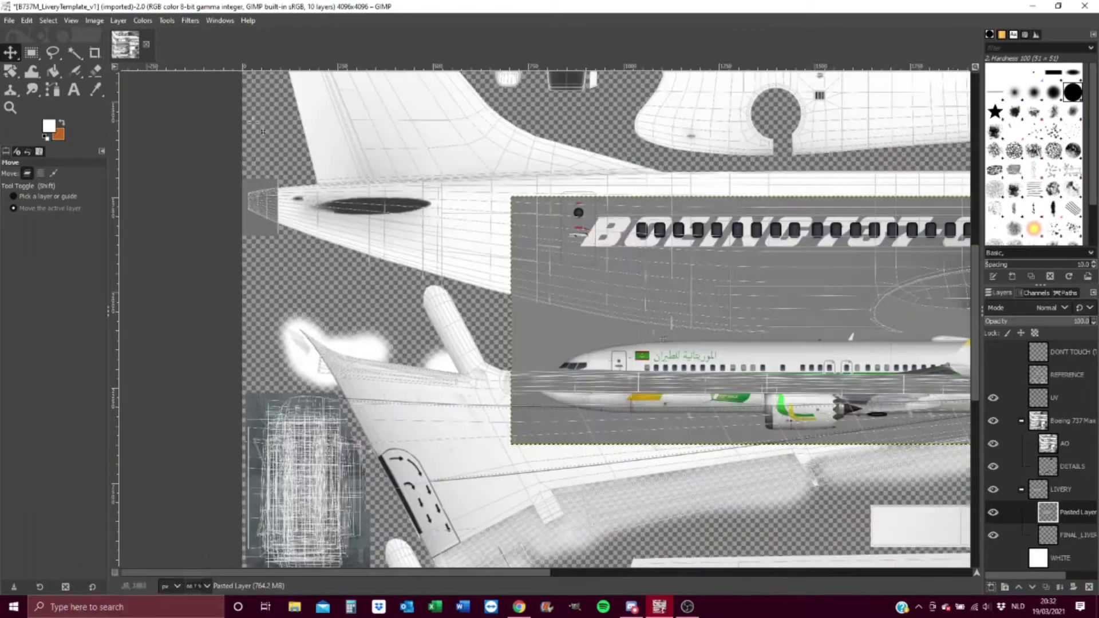
Switch to GIMP and hide the UV, AO and DETAILS layers so only the pasted aircraft reference shows.
click(993, 444)
click(993, 466)
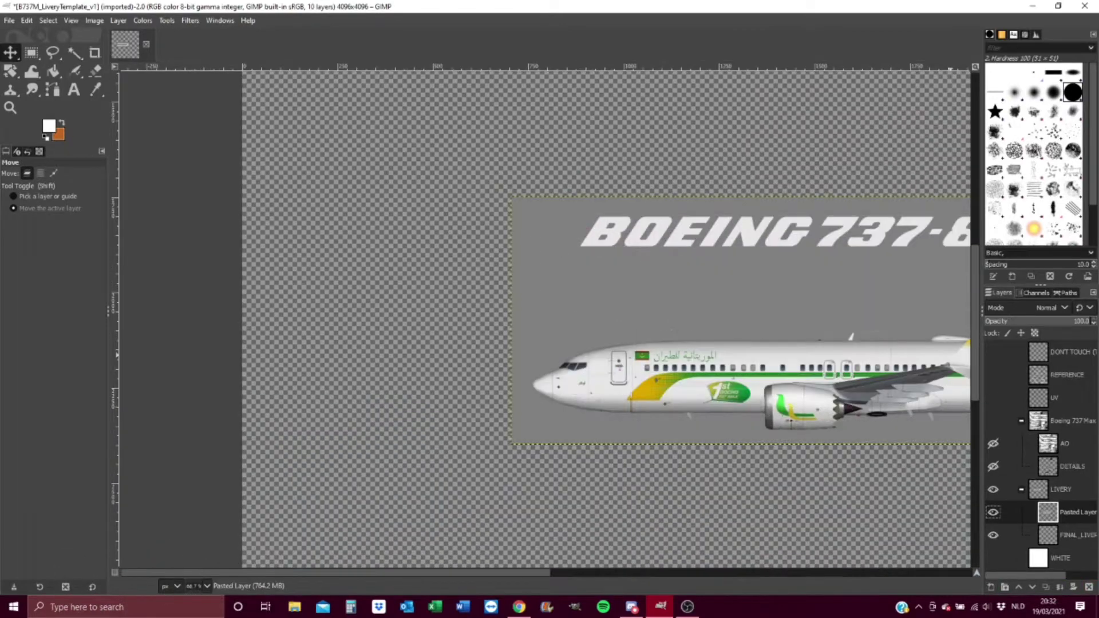
Trace the pasted aircraft's outline with Free Select and remove the grey background around it.
key(f)
scroll(437, 338, up, 10)
scroll(466, 172, right, 3)
scroll(501, 314, right, 15)
scroll(510, 344, up, 5)
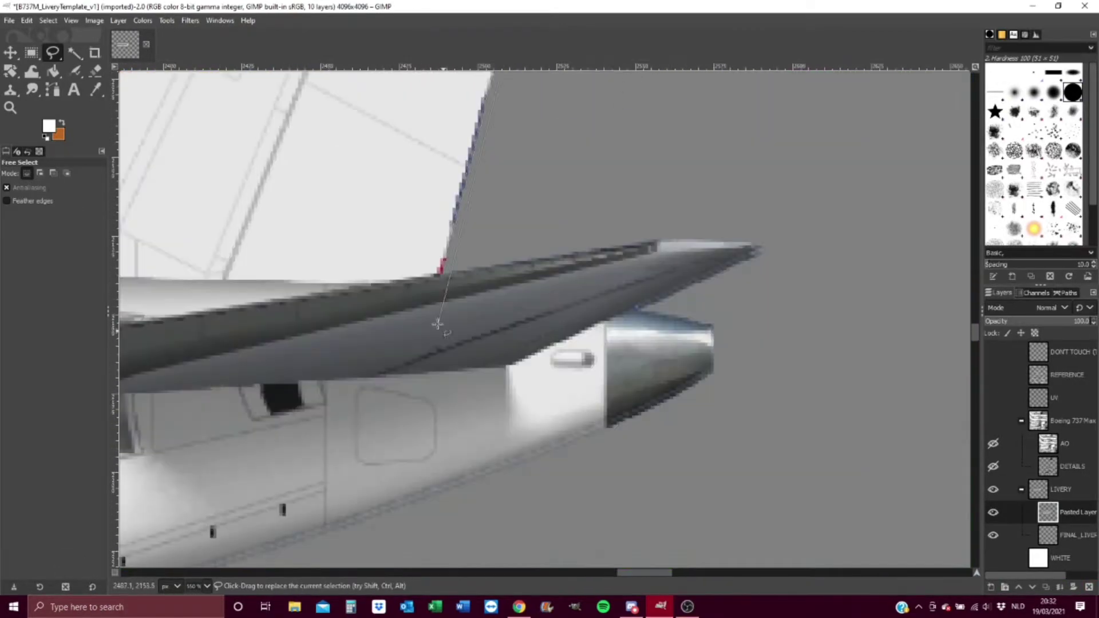
scroll(719, 346, down, 5)
scroll(719, 346, left, 5)
scroll(453, 423, up, 8)
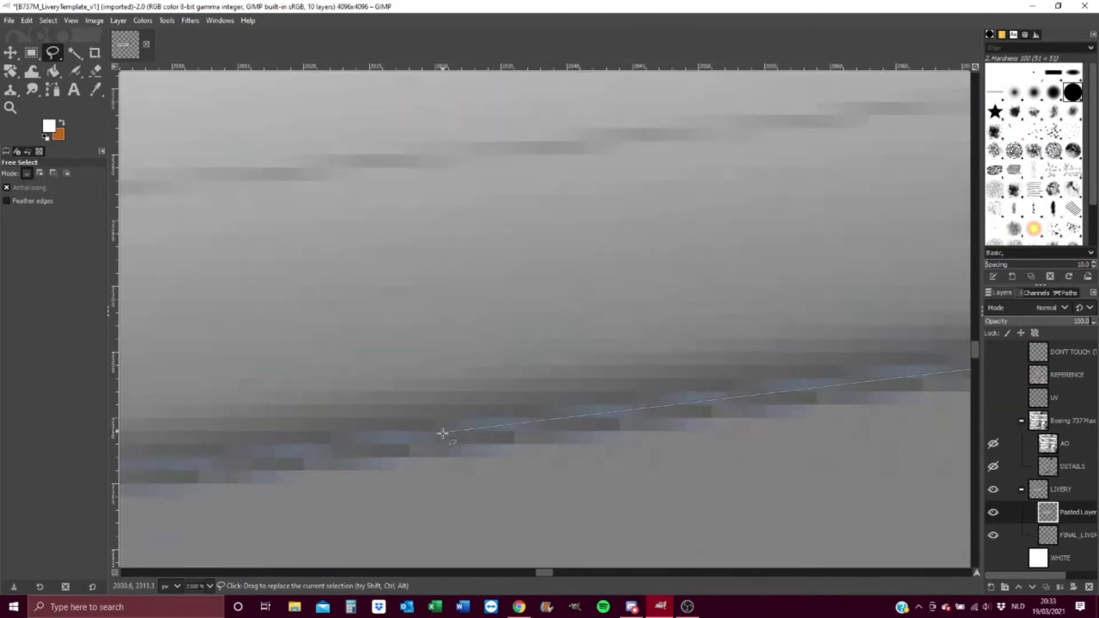
scroll(379, 186, down, 10)
scroll(344, 393, up, 8)
scroll(343, 393, right, 5)
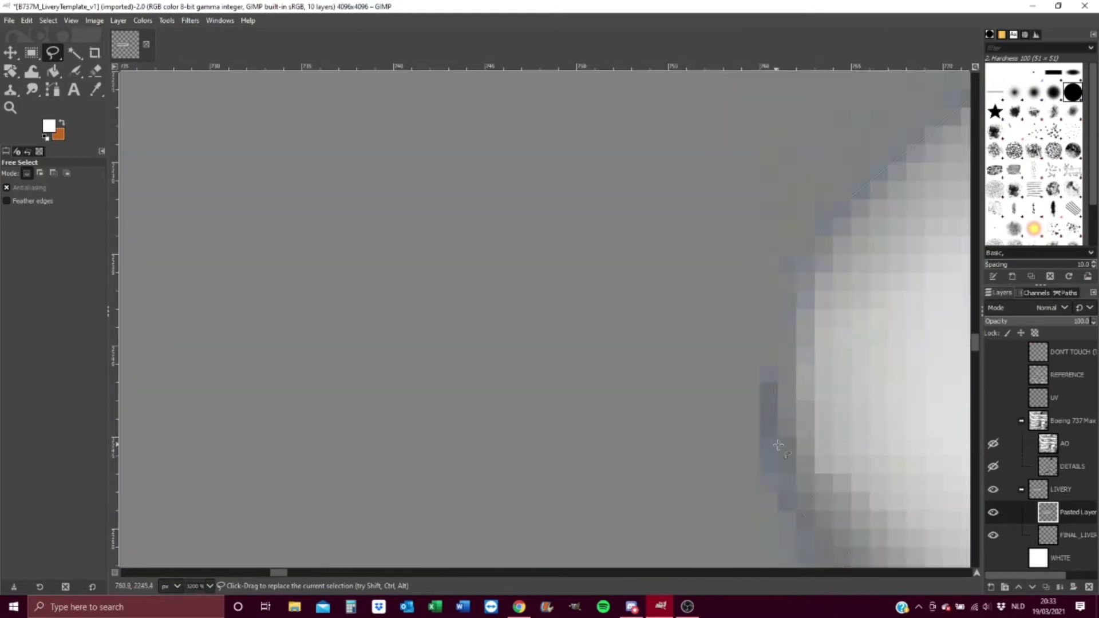
scroll(348, 347, left, 3)
scroll(884, 407, down, 10)
scroll(659, 258, up, 8)
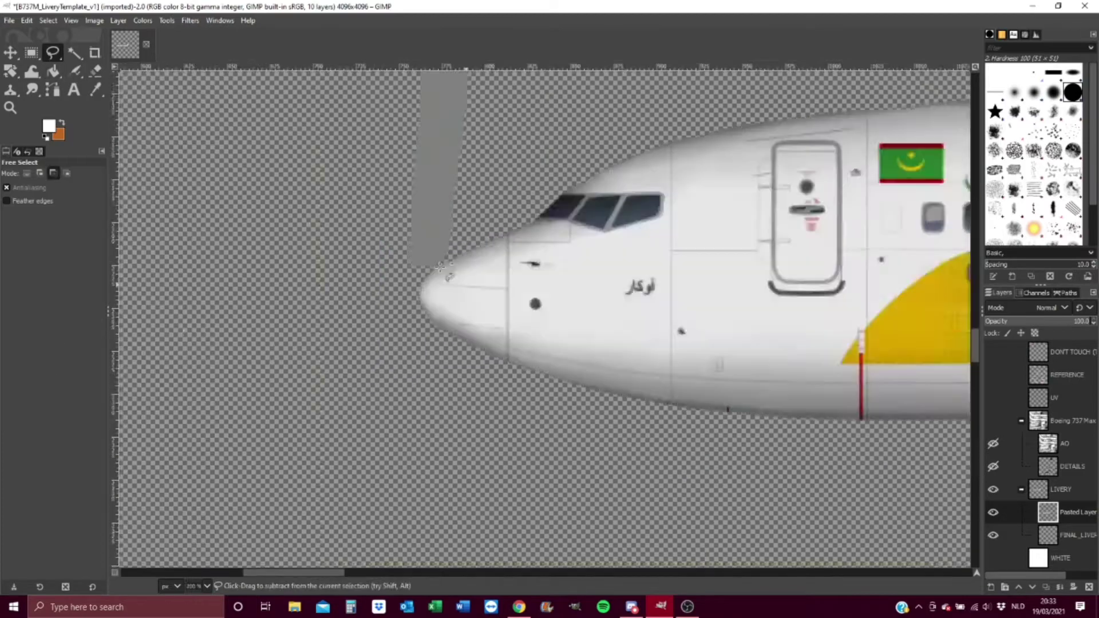
Clear the leftover background strip above the nose and show the UV, AO and DETAILS layers again.
scroll(659, 258, right, 3)
scroll(658, 258, down, 3)
key(r)
click(118, 20)
key(Escape)
scroll(573, 286, down, 3)
click(993, 421)
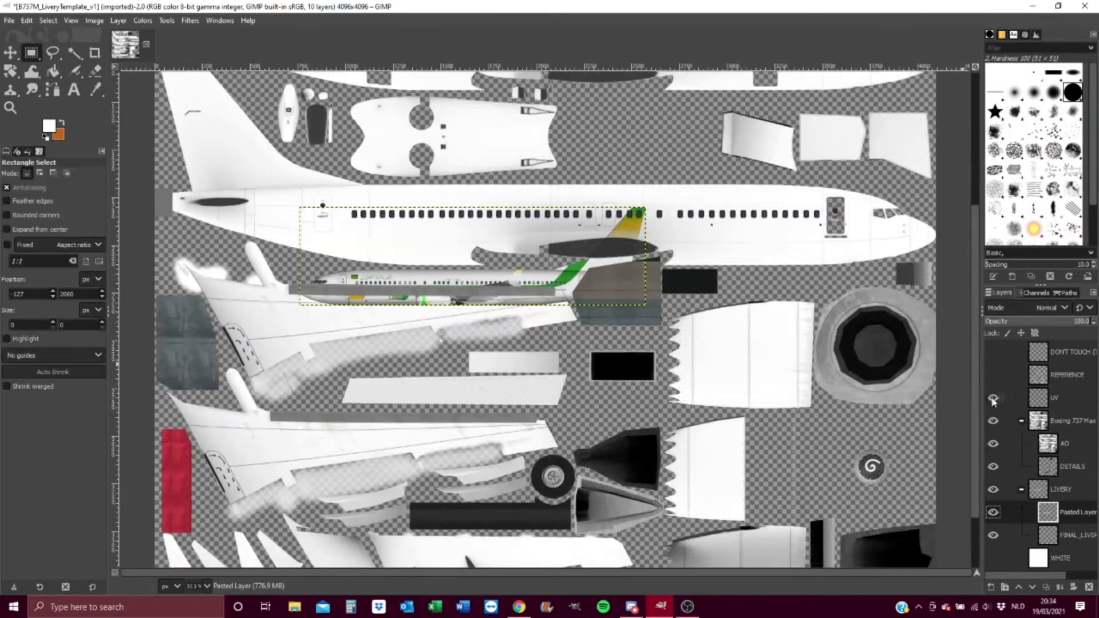
Mirror and enlarge the pasted aircraft layer and move it onto the template's uppermost fuselage side.
key(m)
scroll(288, 137, down, 2)
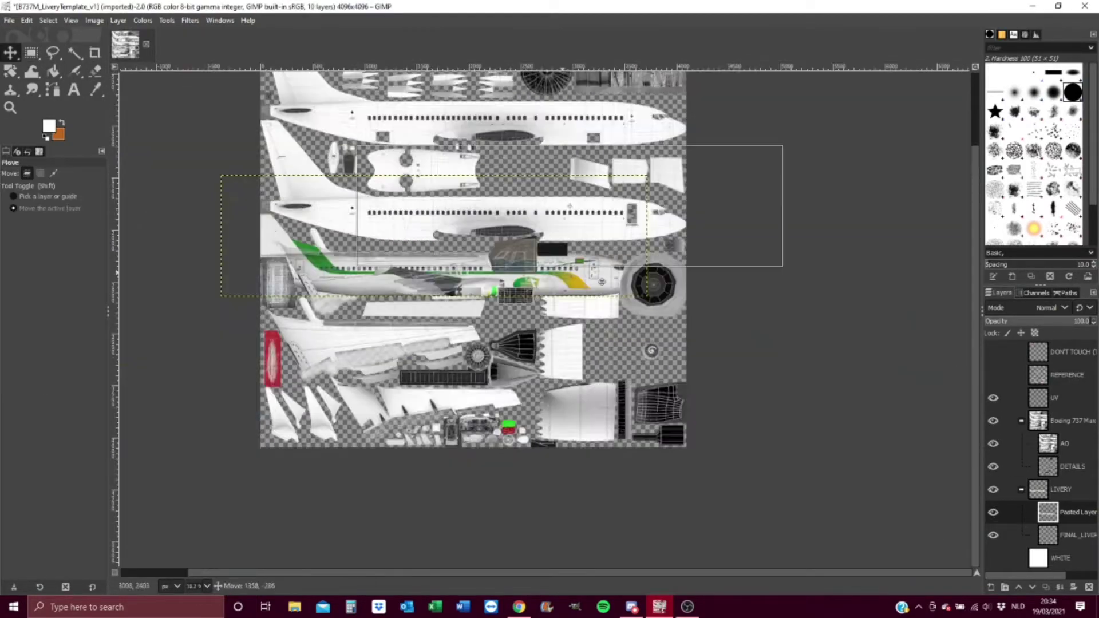
scroll(870, 255, up, 6)
scroll(635, 349, up, 3)
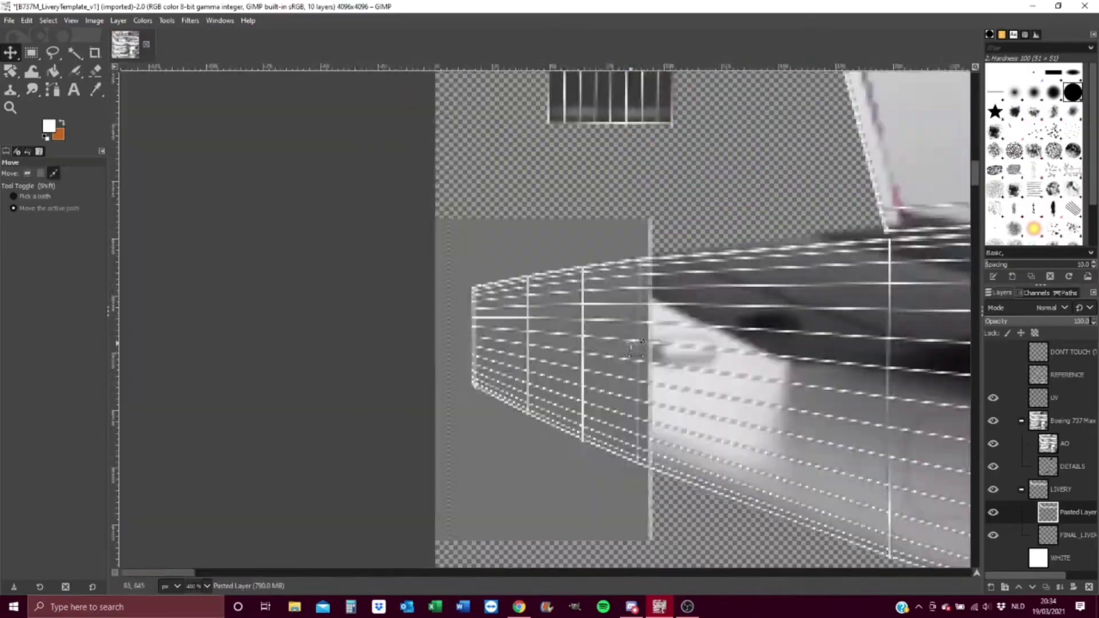
Switch to Chrome, search images for "Mauritania airlines tail" and save the Airhex tail logo picture.
click(519, 607)
key(ctrl+t)
text(Mauritania airlines tail)
key(Return)
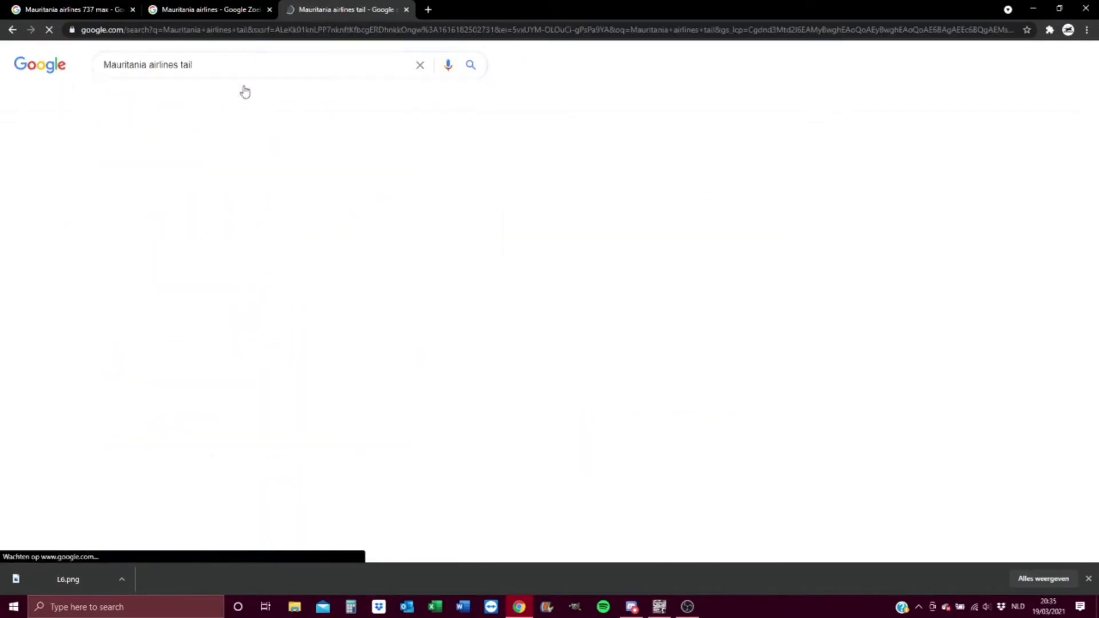
click(261, 132)
scroll(802, 321, down, 8)
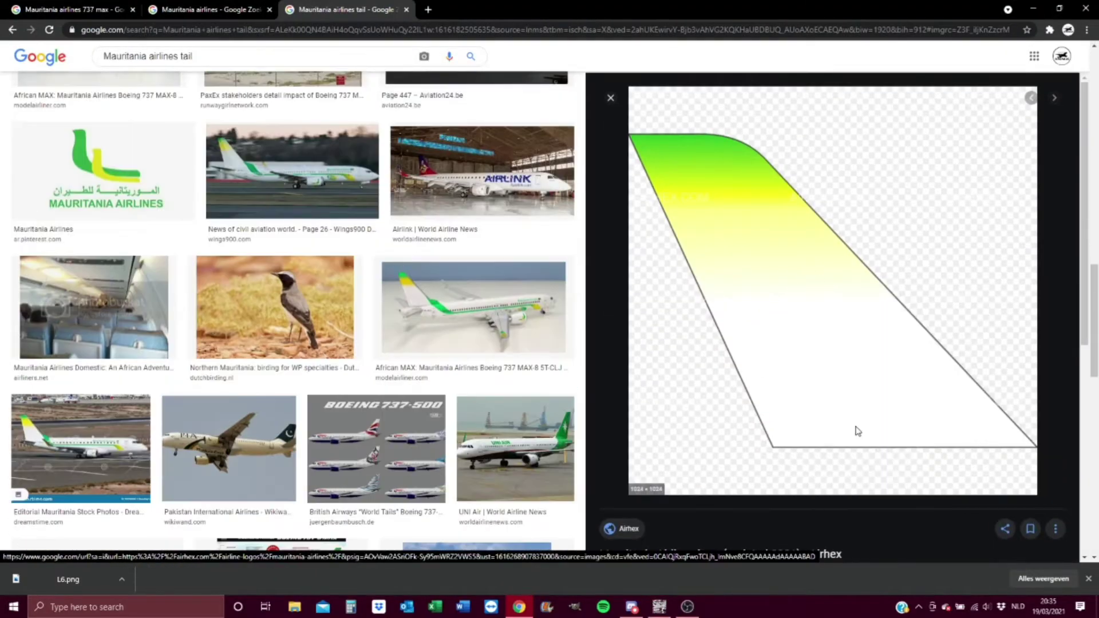
Switch back to GIMP and open mauritania-airlines.png from the Downloads folder.
key(alt+Tab)
click(11, 22)
click(39, 71)
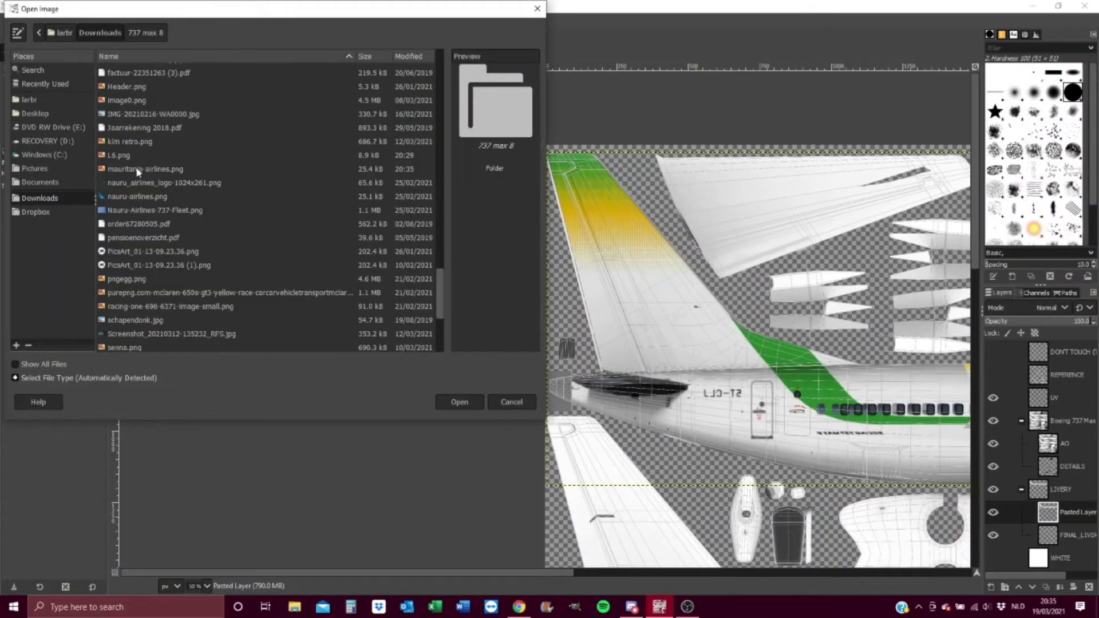
double_click(137, 170)
Cut the tail picture down to a narrow vertical strip of its green-yellow-white gradient.
scroll(483, 201, up, 3)
scroll(528, 226, down, 3)
key(r)
drag(403, 98, 536, 581)
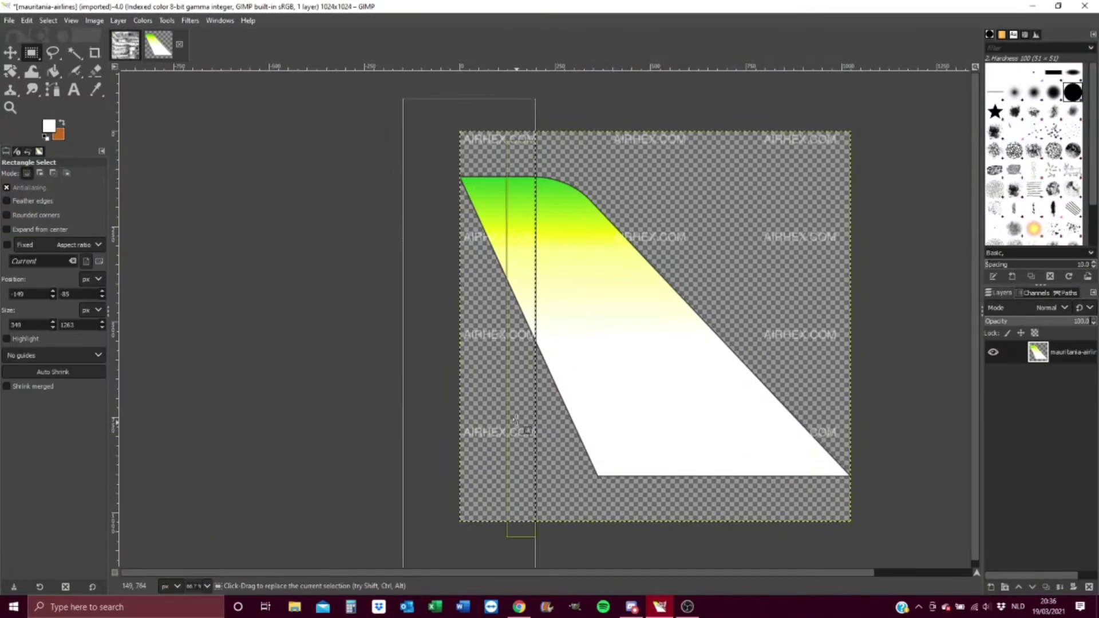
scroll(515, 421, up, 5)
scroll(429, 265, down, 5)
scroll(429, 265, up, 4)
drag(491, 211, 897, 459)
scroll(596, 289, down, 6)
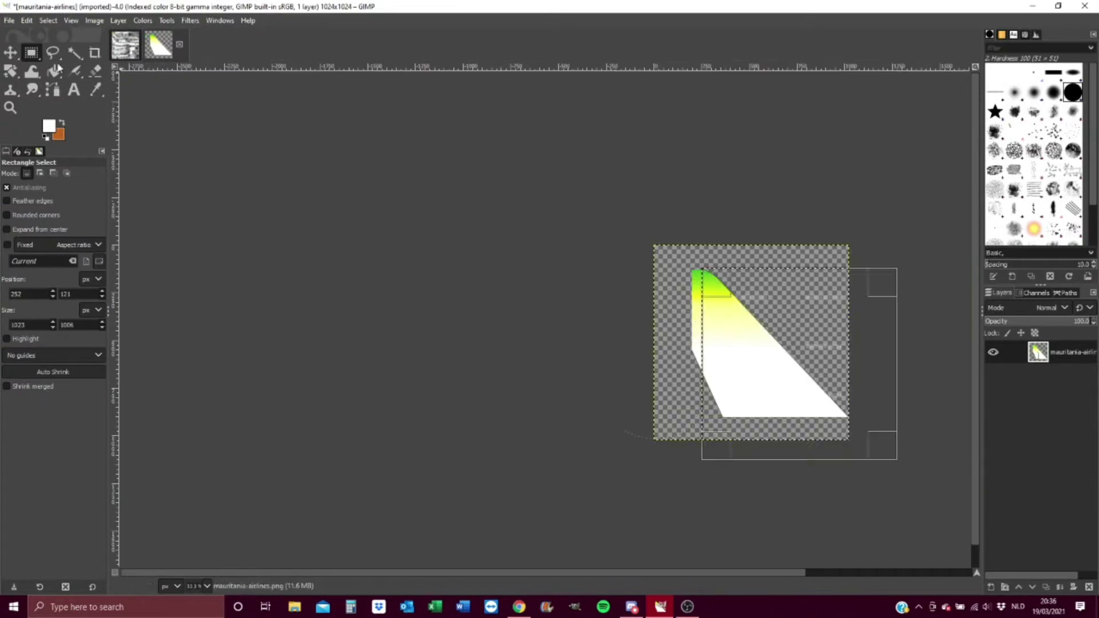
click(27, 57)
Duplicate the gradient strip layer twice, undoing an edit along the way.
scroll(739, 172, up, 5)
scroll(739, 172, down, 4)
scroll(738, 171, up, 5)
right_click(1070, 352)
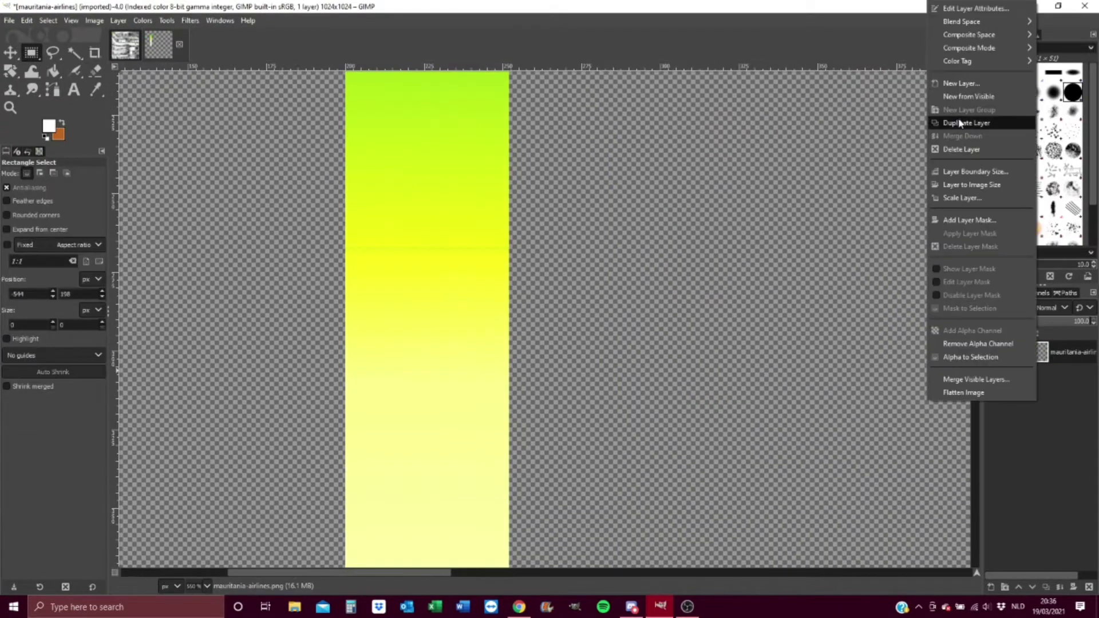
click(962, 115)
scroll(378, 269, down, 2)
scroll(401, 269, up, 5)
key(ctrl+z)
scroll(809, 262, down, 5)
scroll(780, 332, up, 5)
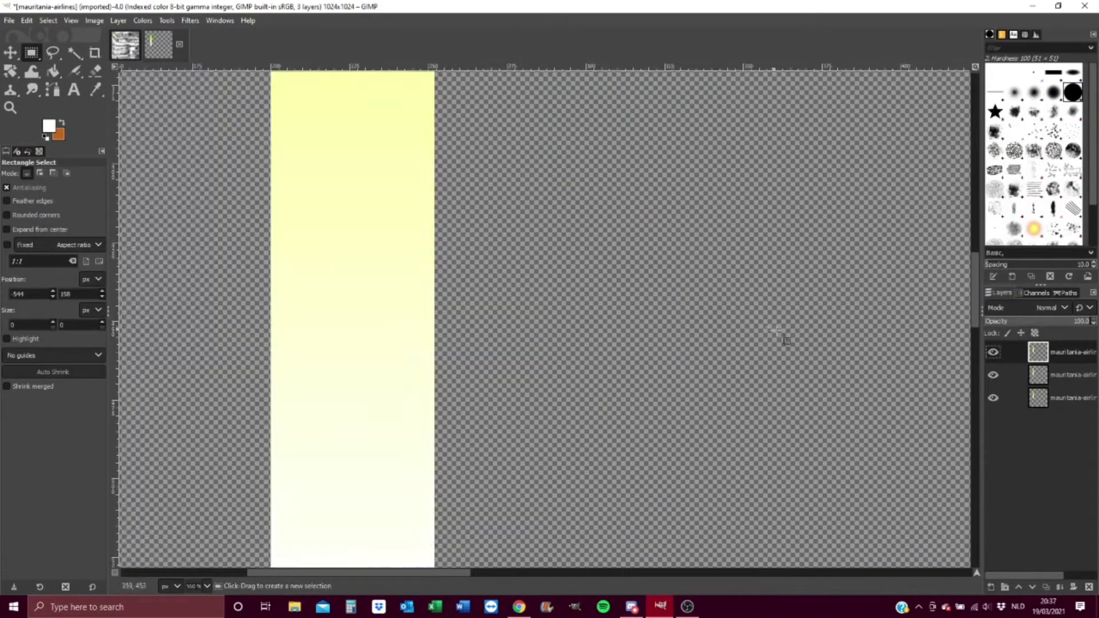
Bring the gradient strip into the livery template as a layer at the fin tip and stretch it across the fin.
scroll(864, 142, down, 5)
drag(158, 44, 612, 270)
scroll(594, 150, up, 2)
click(9, 71)
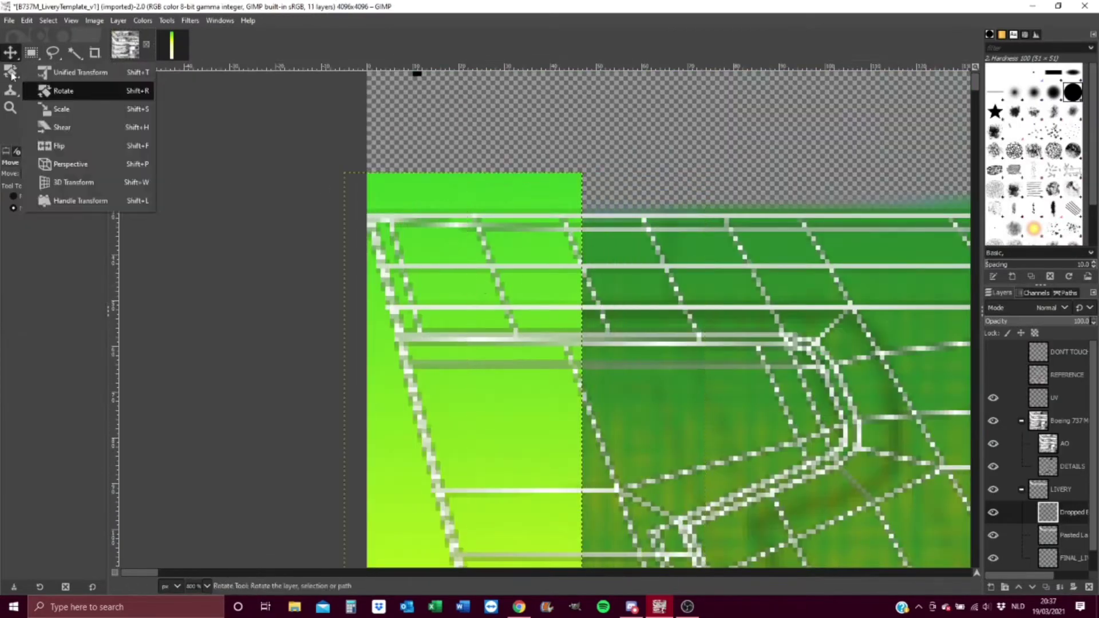
click(75, 91)
scroll(573, 246, down, 6)
Trace around the fin with Free Select and trim away the gradient outside it.
click(573, 246)
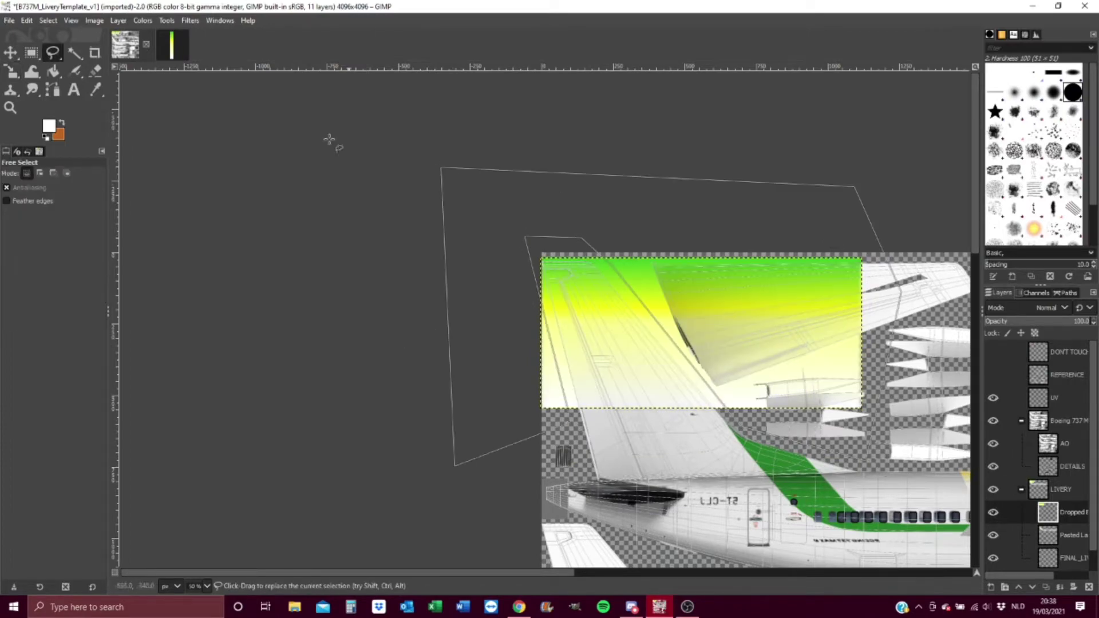
scroll(630, 372, up, 5)
scroll(630, 372, down, 4)
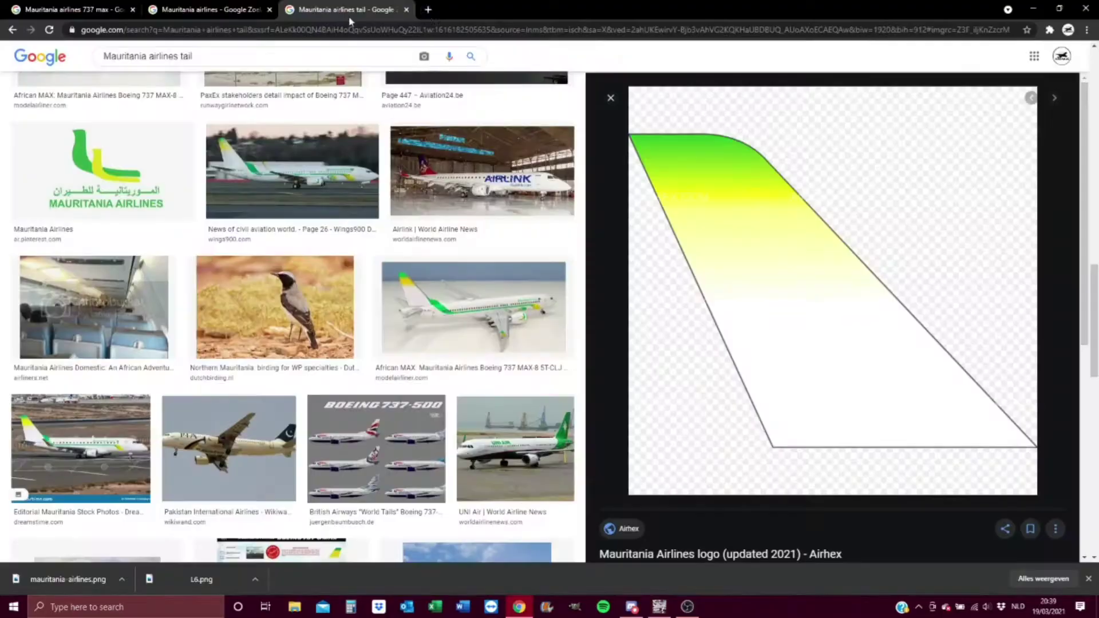
Switch to Chrome and search images for "1st boeing 737 max logo" in a new tab.
click(428, 9)
text(1st boeing 737 max logo)
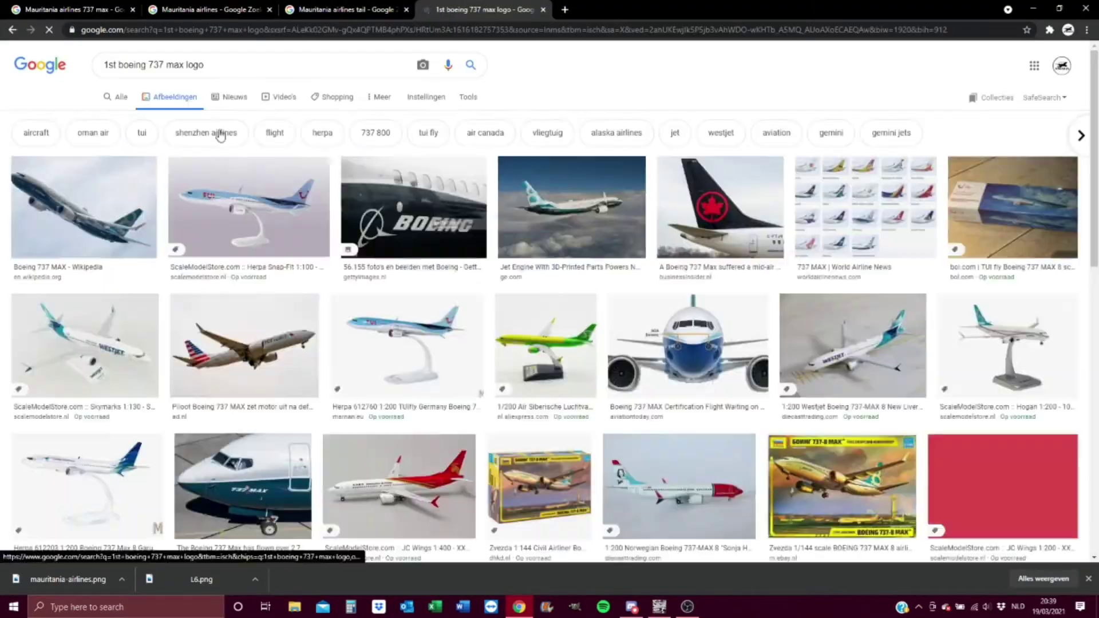
scroll(298, 47, down, 2)
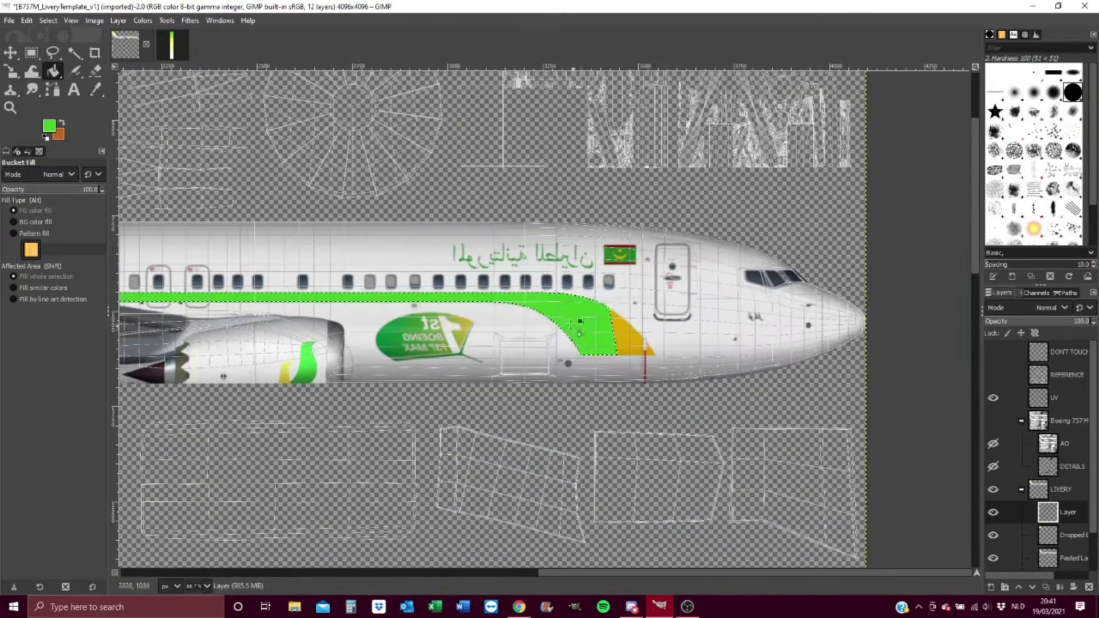
Apply a green-to-yellow linear gradient on a new layer and trim it to the curved stripe on the forward fuselage.
click(106, 93)
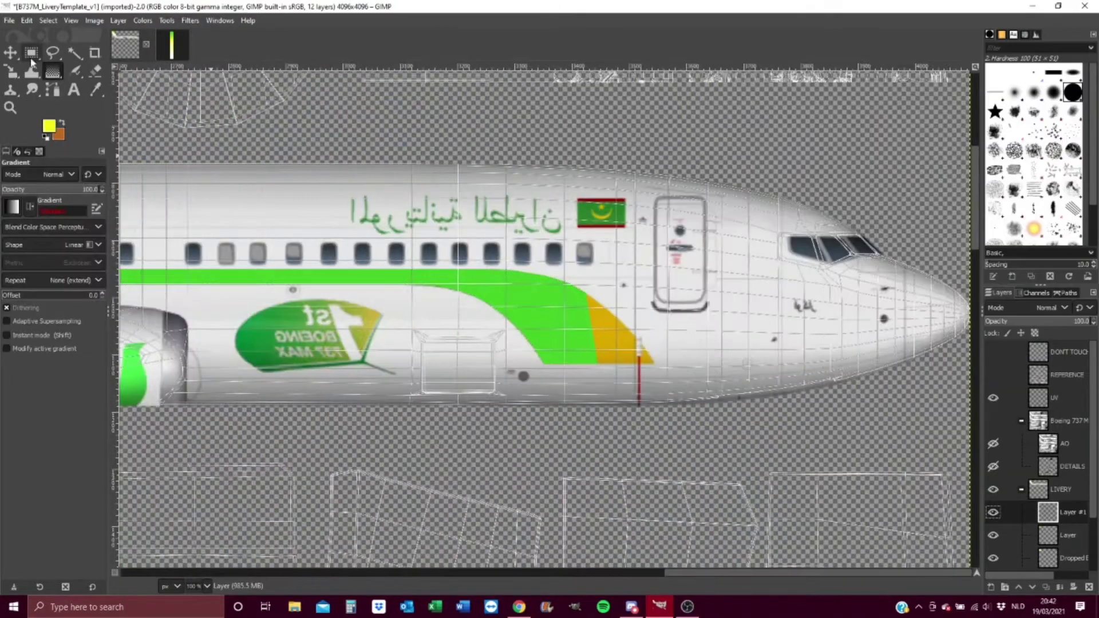
click(942, 141)
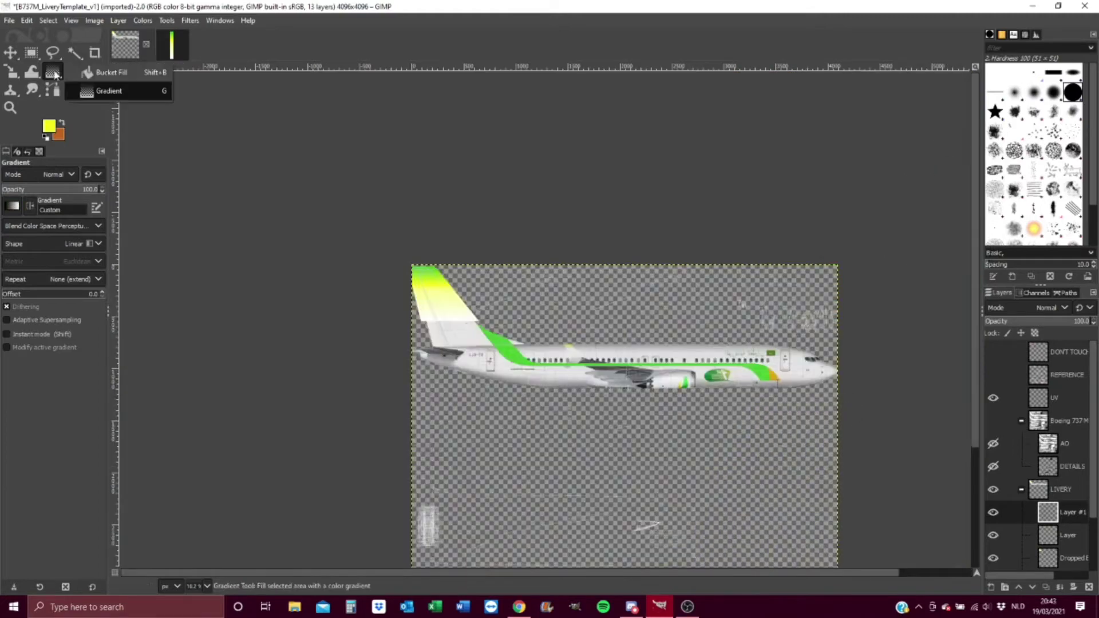
click(942, 140)
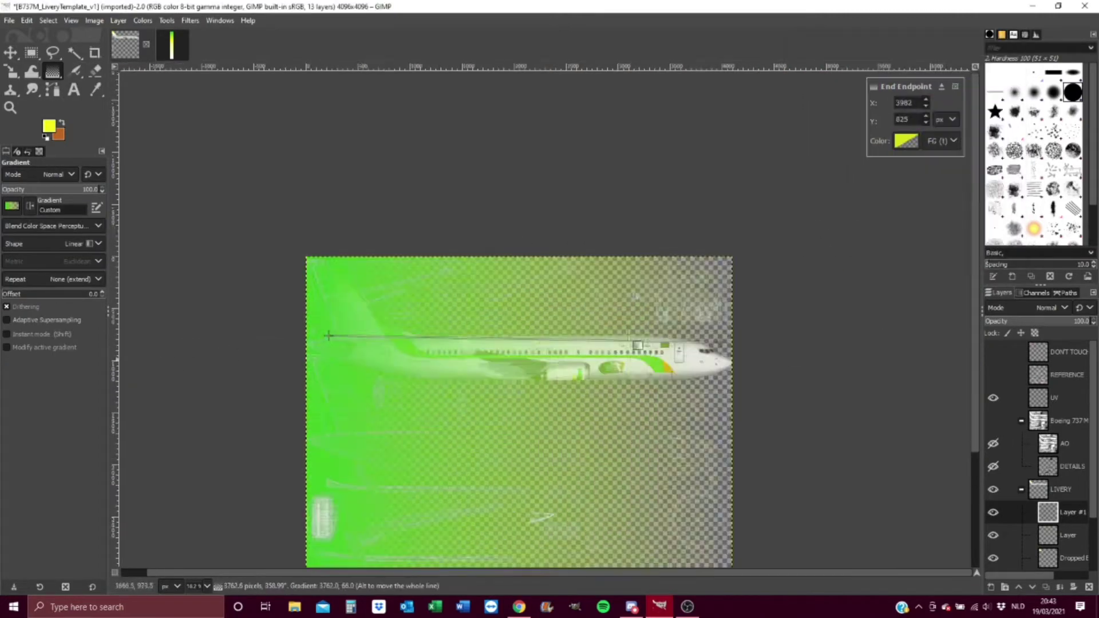
scroll(912, 190, down, 5)
drag(732, 184, 730, 188)
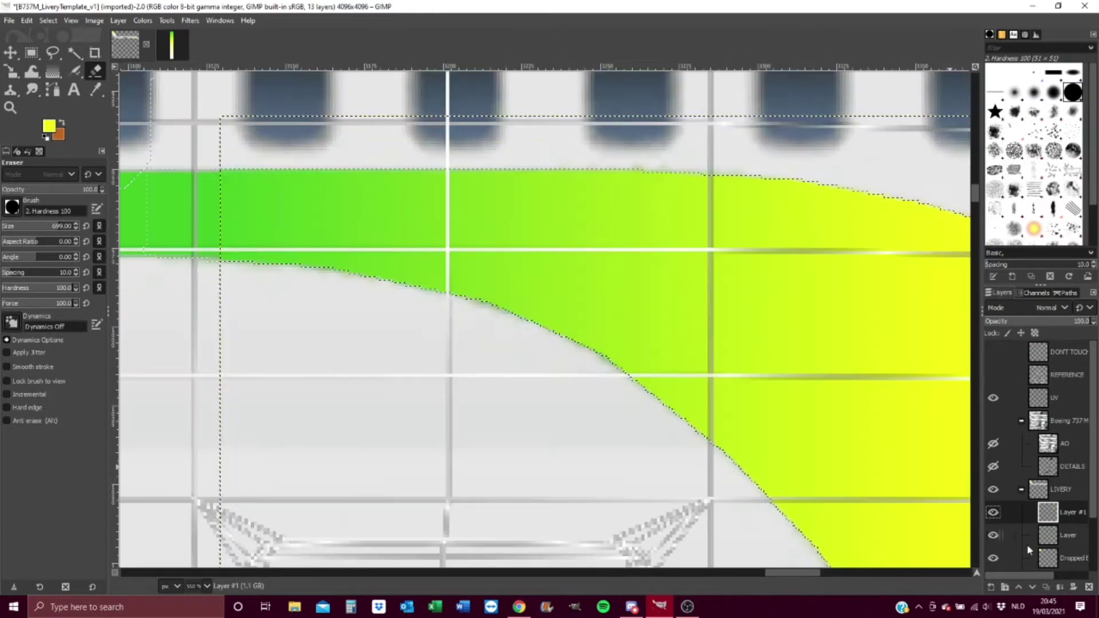
scroll(1027, 544, down, 2)
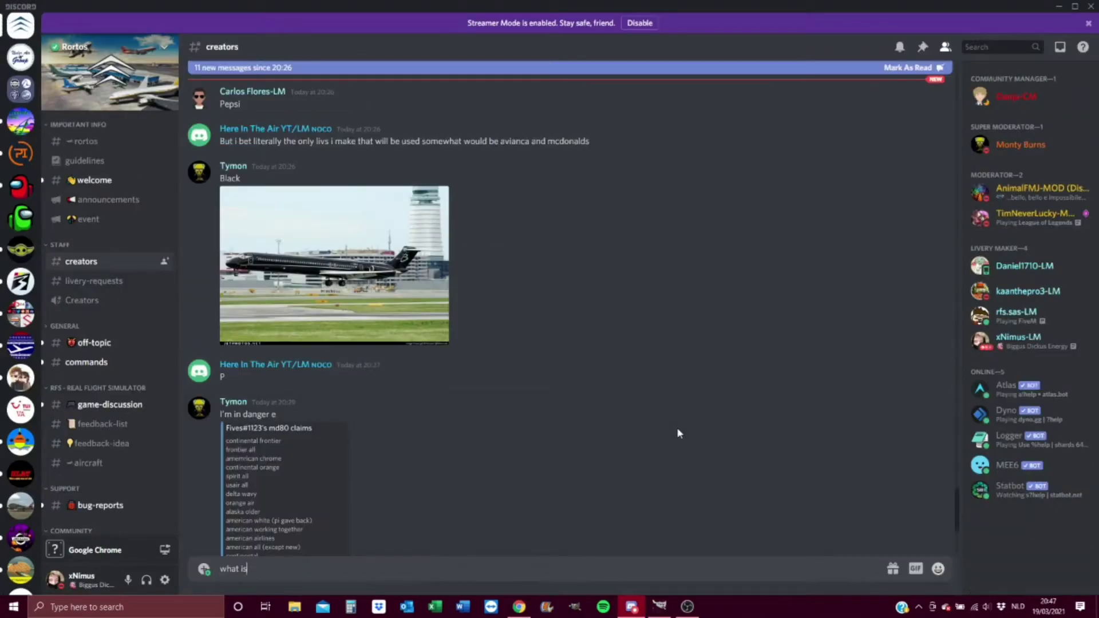
Switch to Discord, post "what is this text?" with the aircraft nose photo in the creators channel, and begin a follow-up message.
key(ctrl+v)
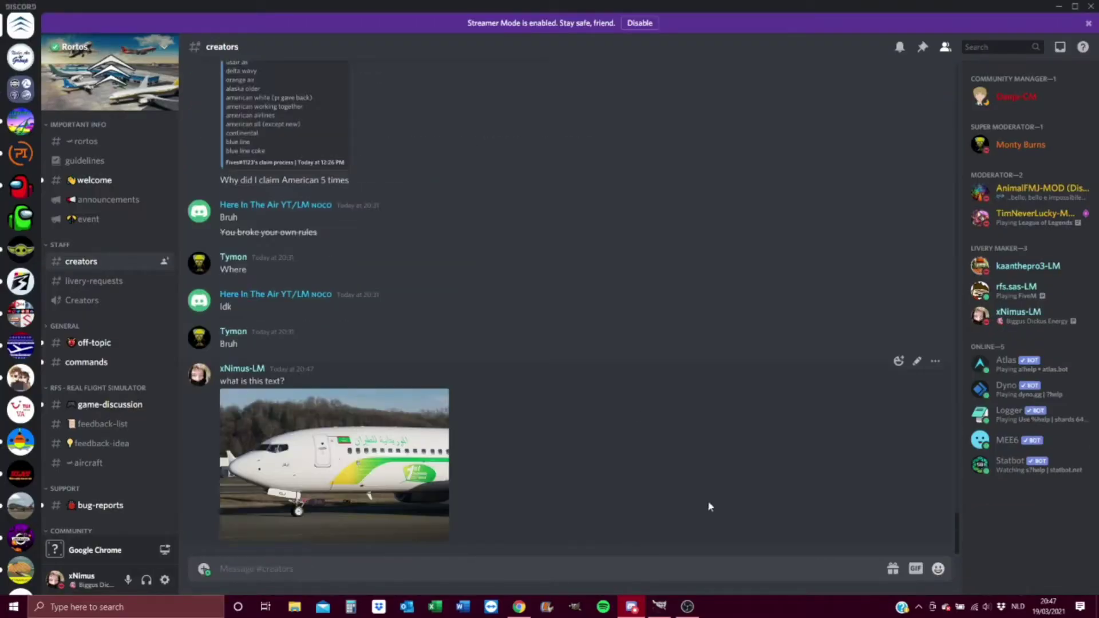
click(666, 563)
text(the a)
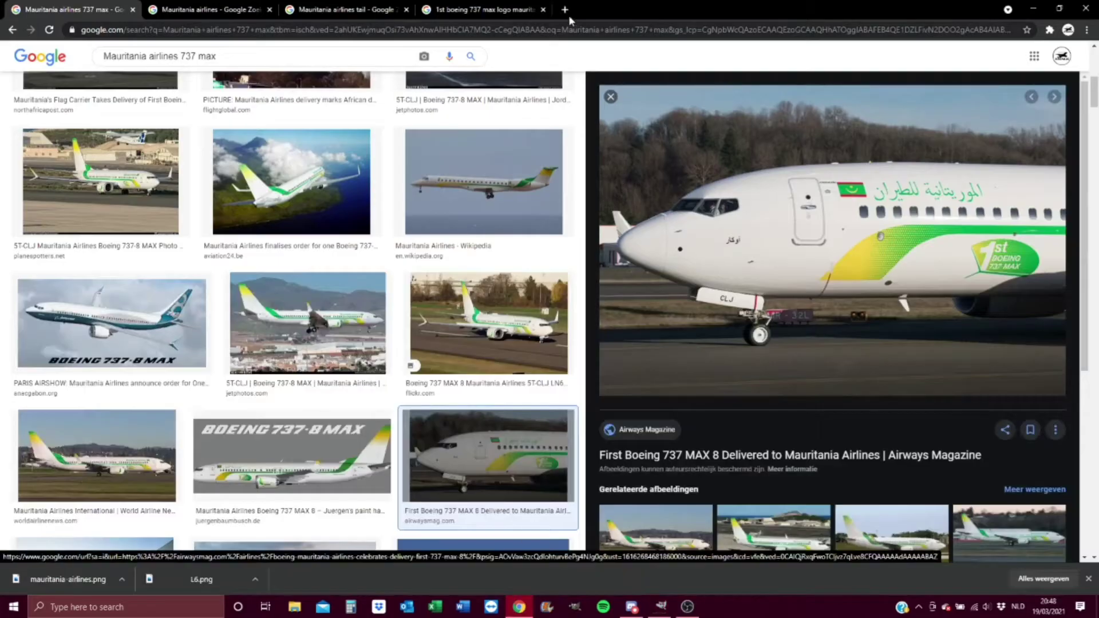
Switch to Chrome, search images for "mauritania flag" in a new tab and open the Wikipedia flag picture.
click(565, 9)
text(mauritania flag)
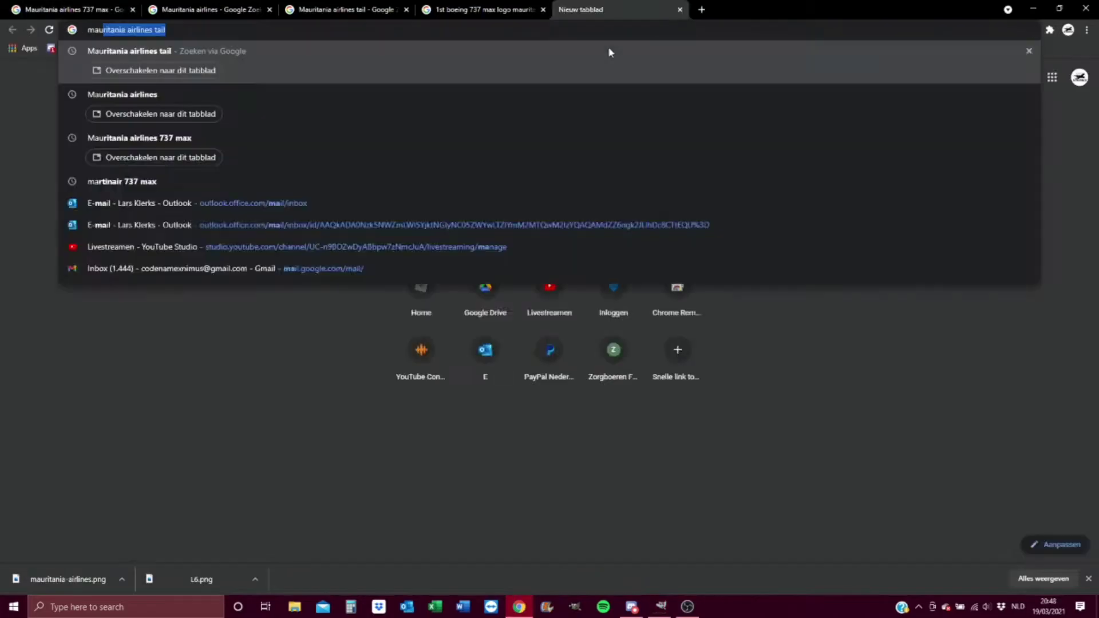
key(Return)
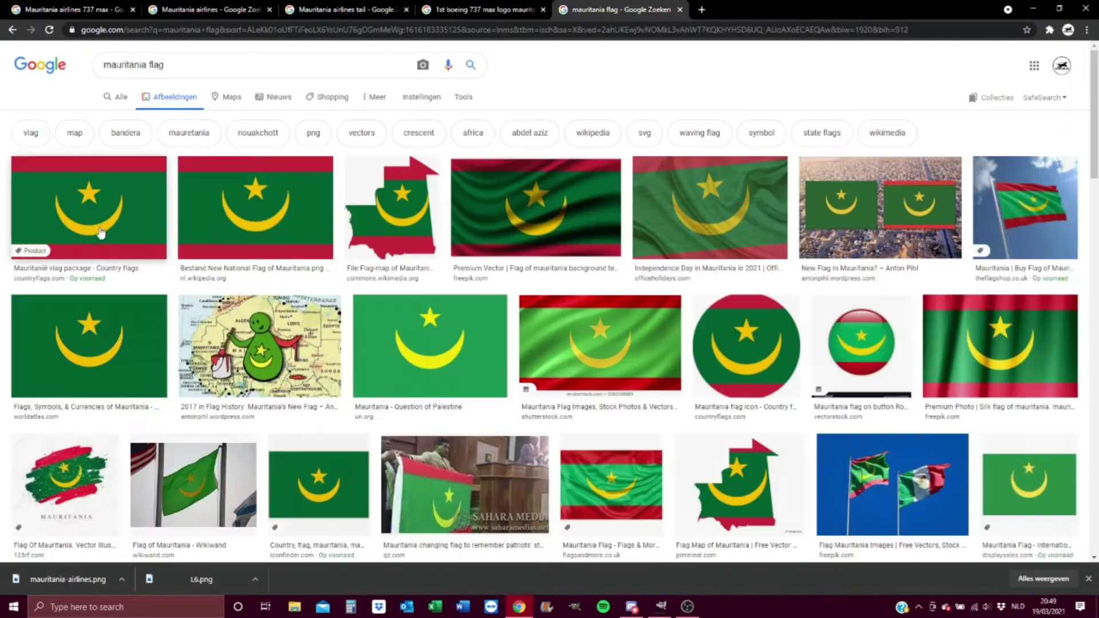
click(255, 208)
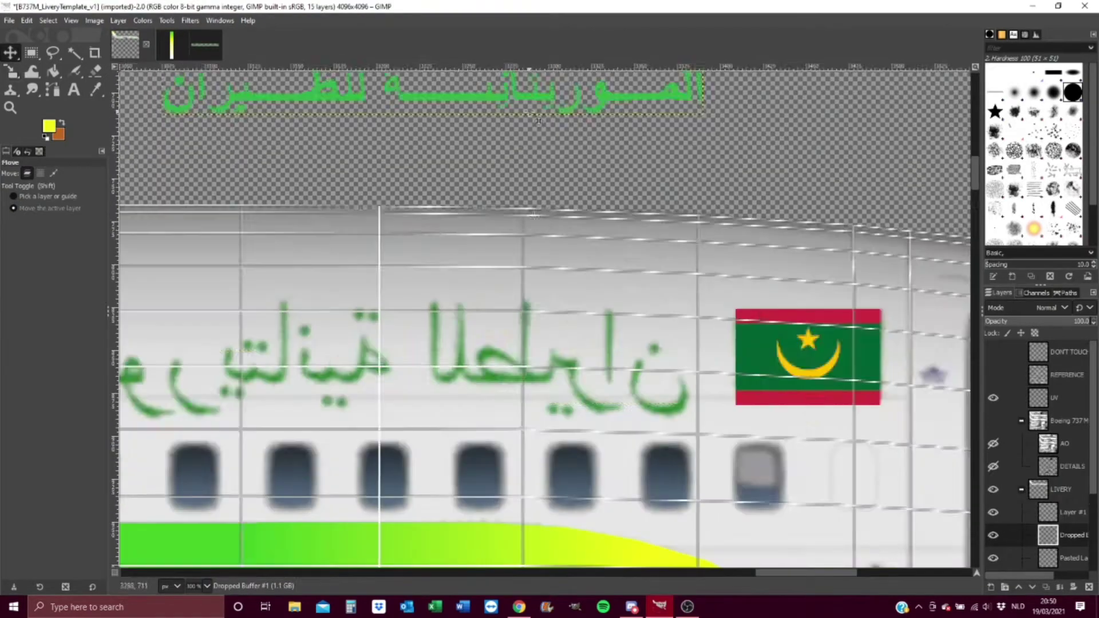
Resize the green Arabic airline-name layer in GIMP and consult the World Airline News side-view photo in Chrome.
click(118, 20)
click(189, 196)
click(624, 430)
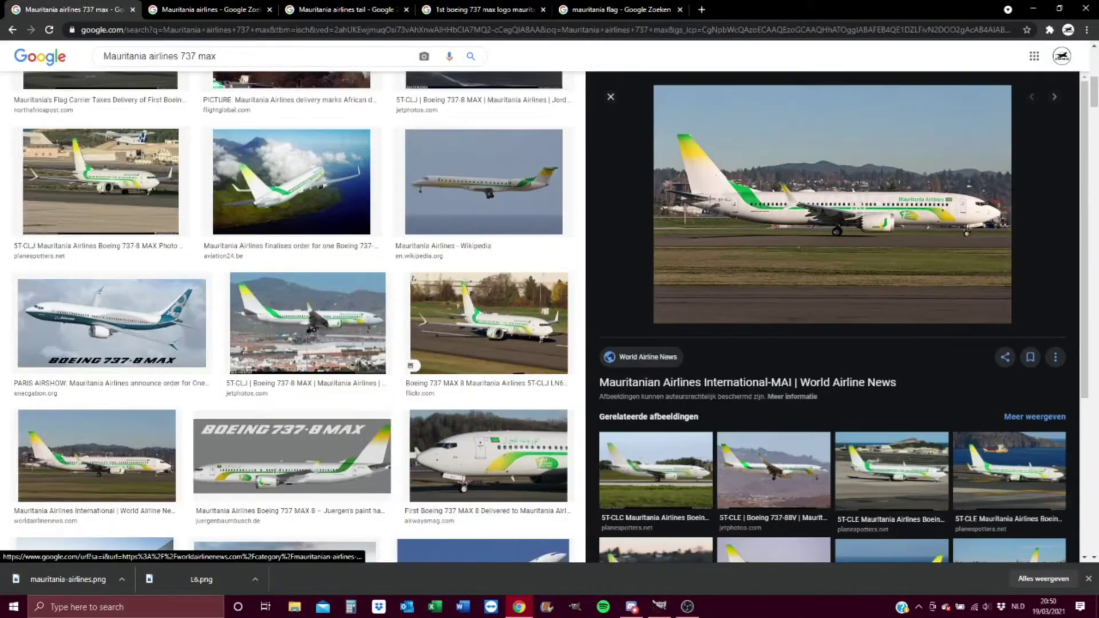
Switch to GIMP, trace around the 1st BOEING 737 MAX logo with a free selection and antialias the logo layer.
click(635, 608)
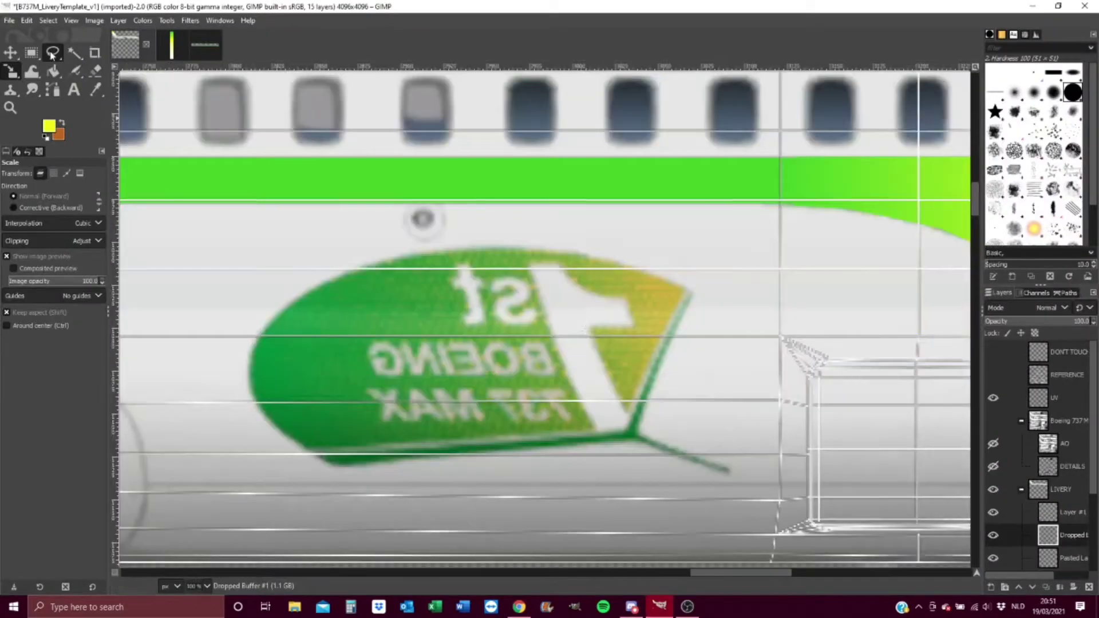
click(52, 54)
scroll(755, 250, up, 4)
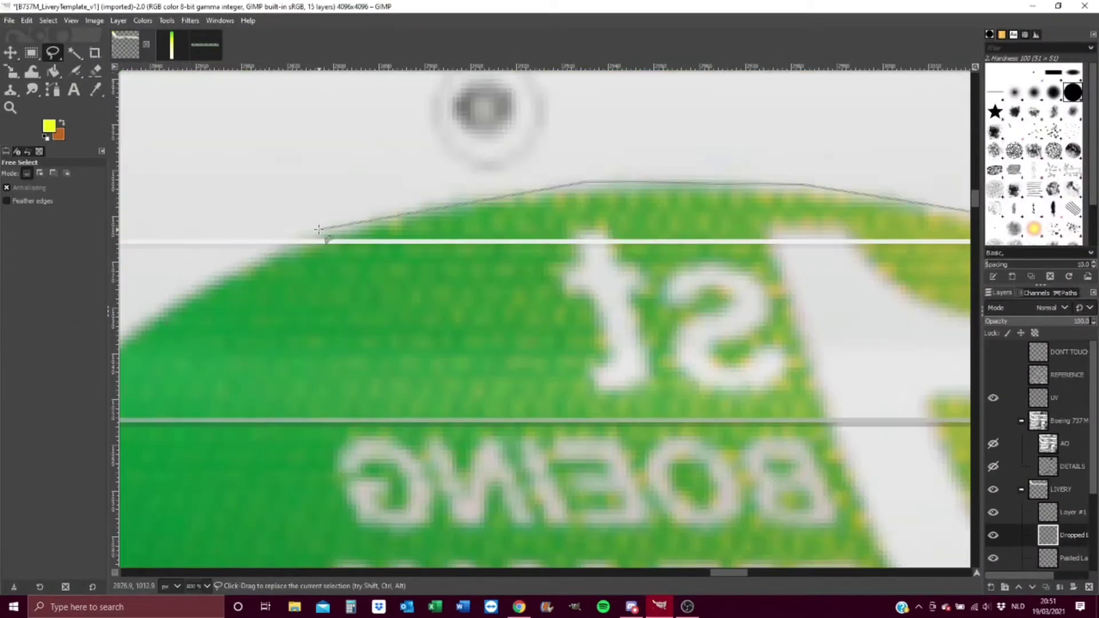
scroll(656, 524, right, 5)
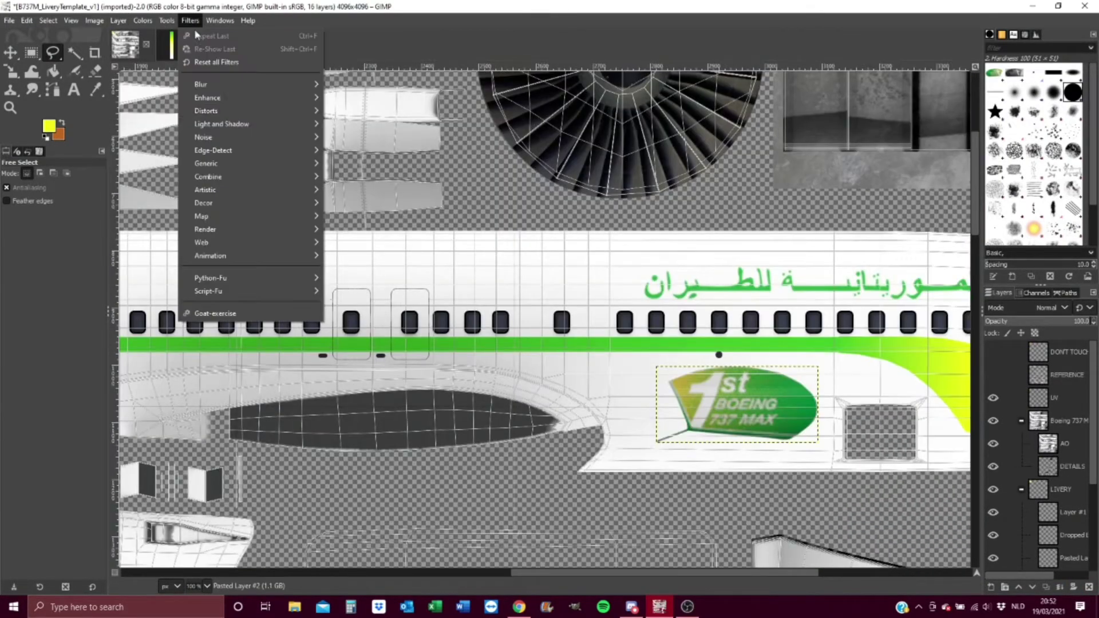
click(390, 137)
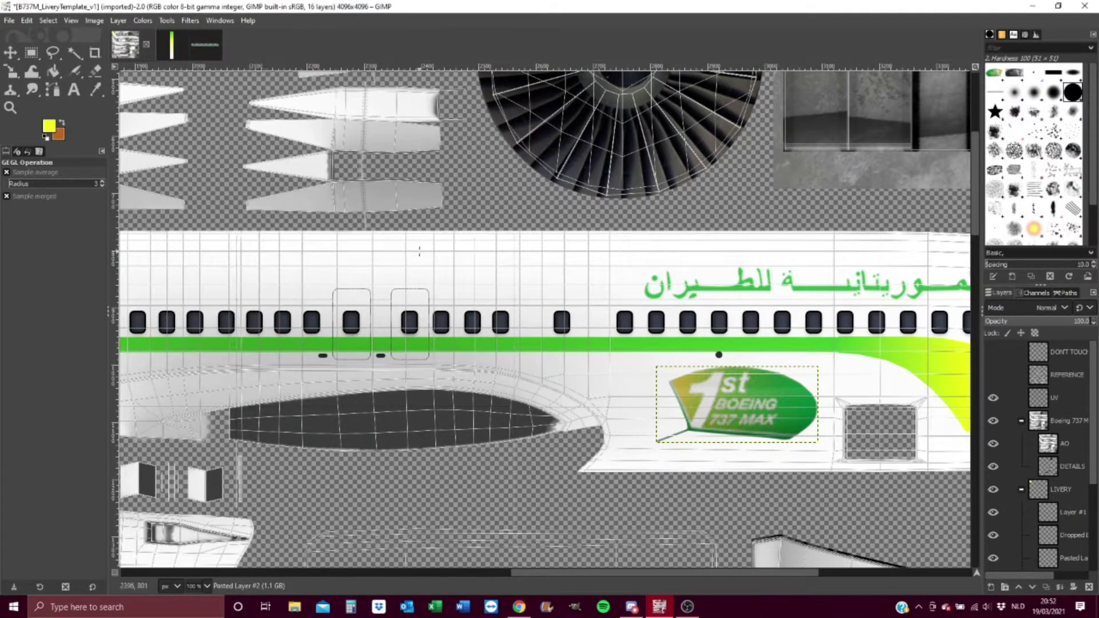
Try the High Pass filter on the 1st BOEING 737 MAX logo layer with standard deviation 39.7 and contrast 3.285.
click(190, 20)
mouse_move(252, 110)
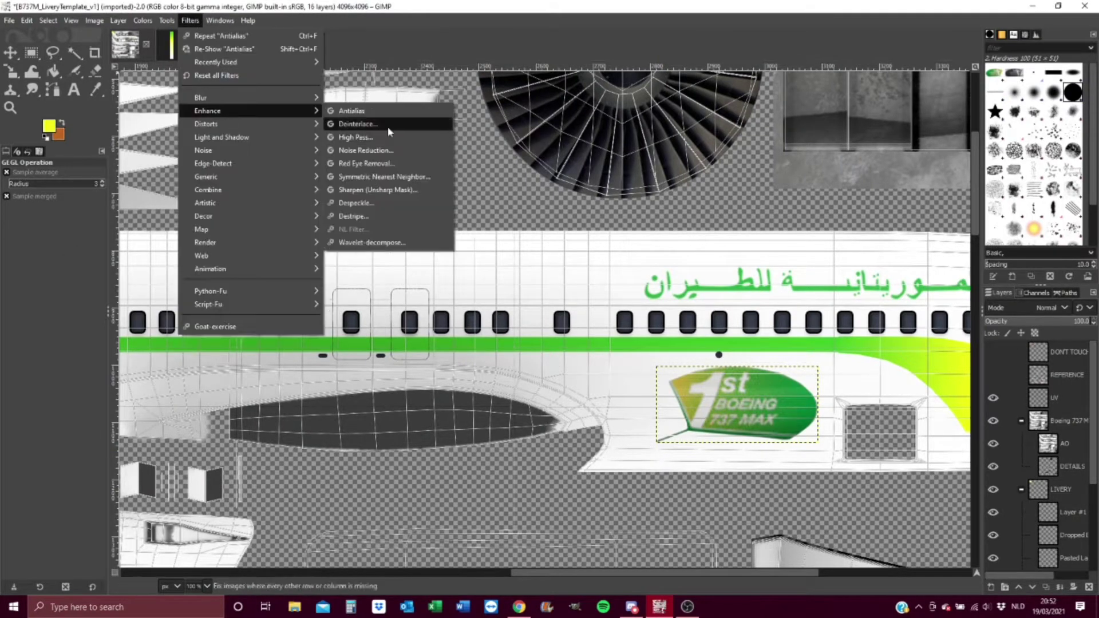
click(356, 137)
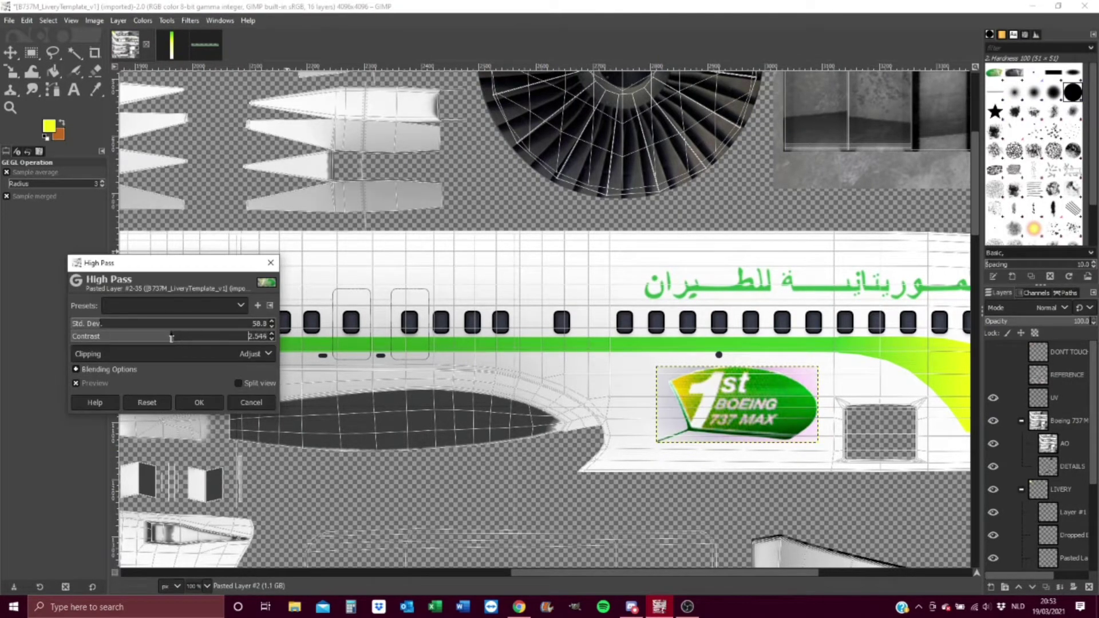
click(198, 402)
click(190, 20)
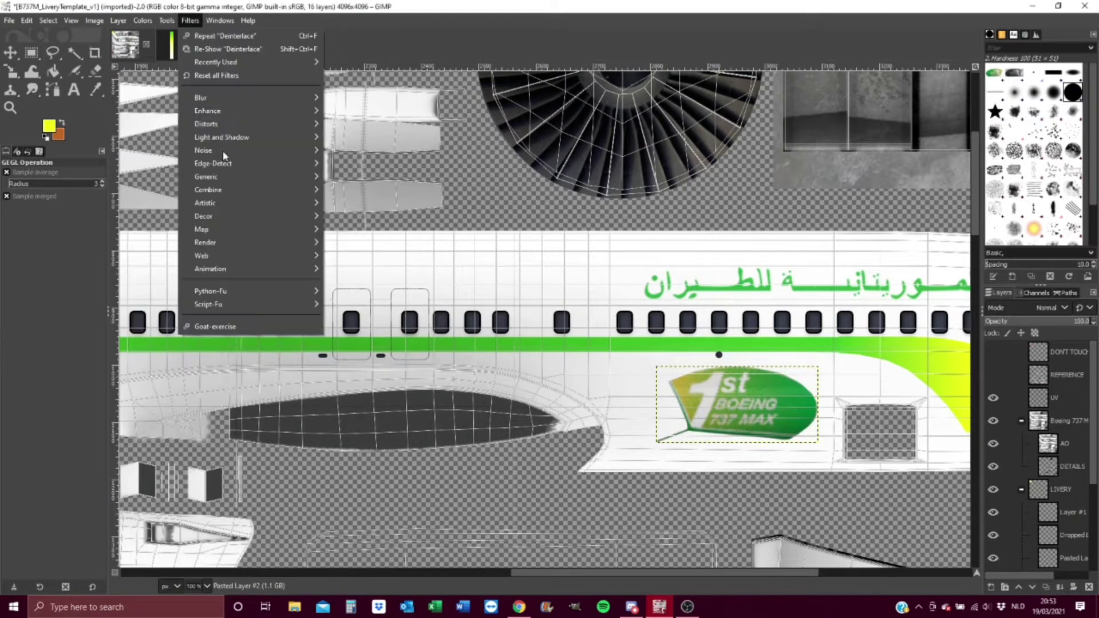
mouse_move(252, 111)
click(356, 137)
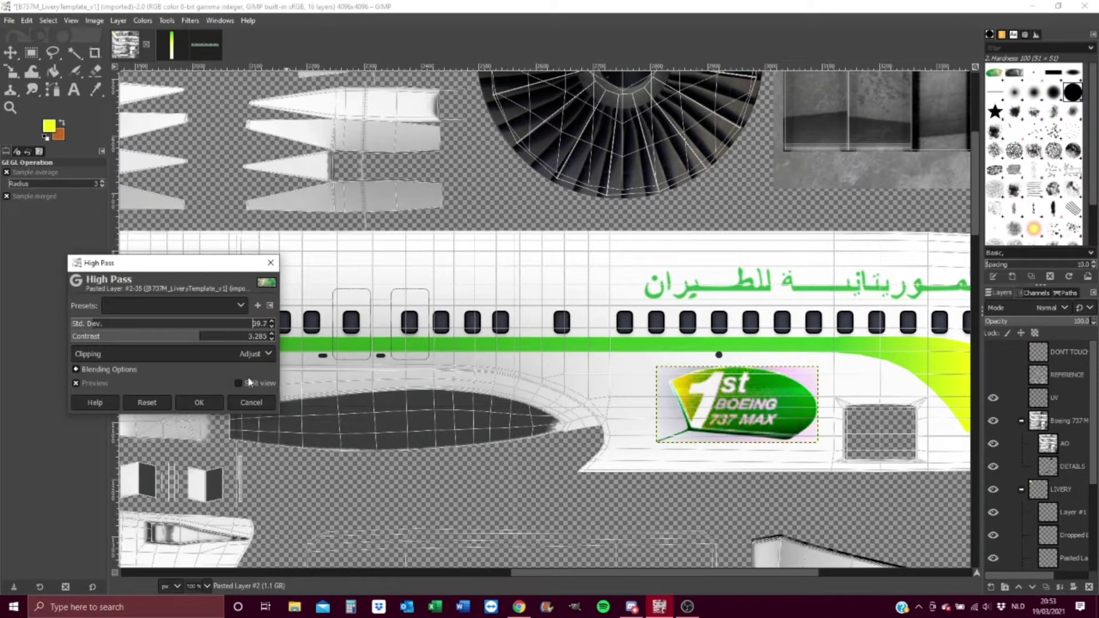
key(Return)
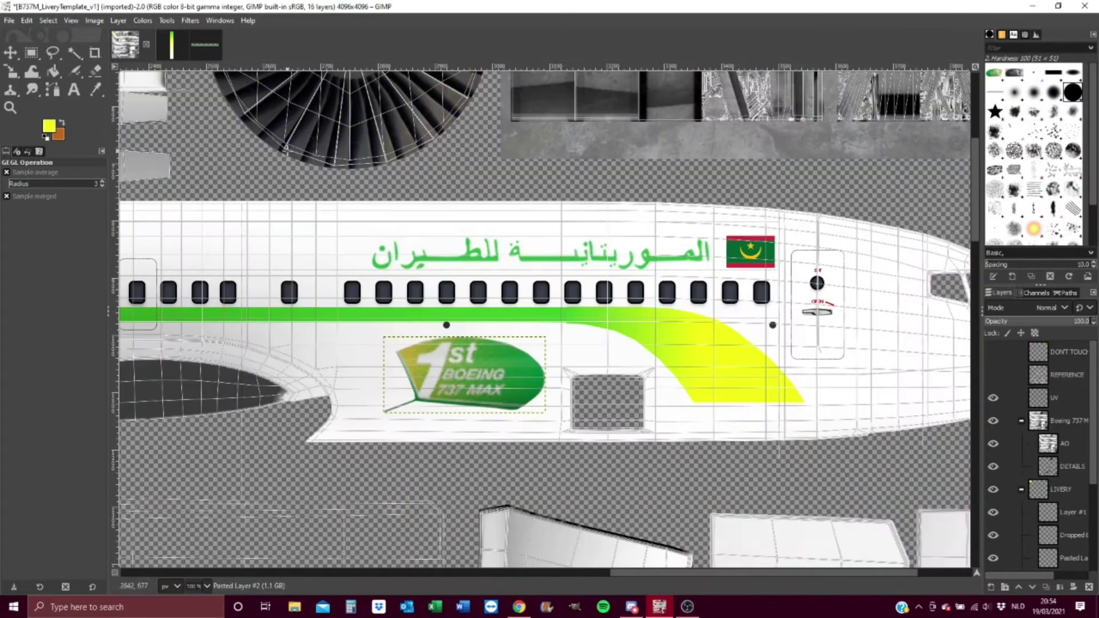
Start a text entry on the rear fuselage near the mirrored BOEING 737 MAX 8 lettering.
click(190, 20)
mouse_move(206, 123)
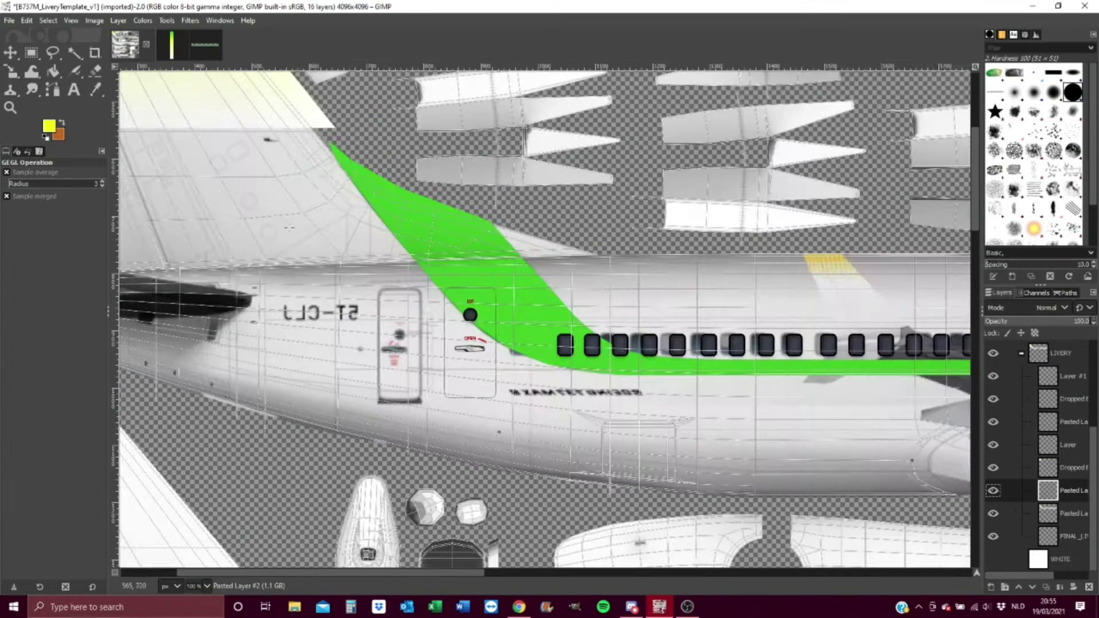
key(t)
click(544, 401)
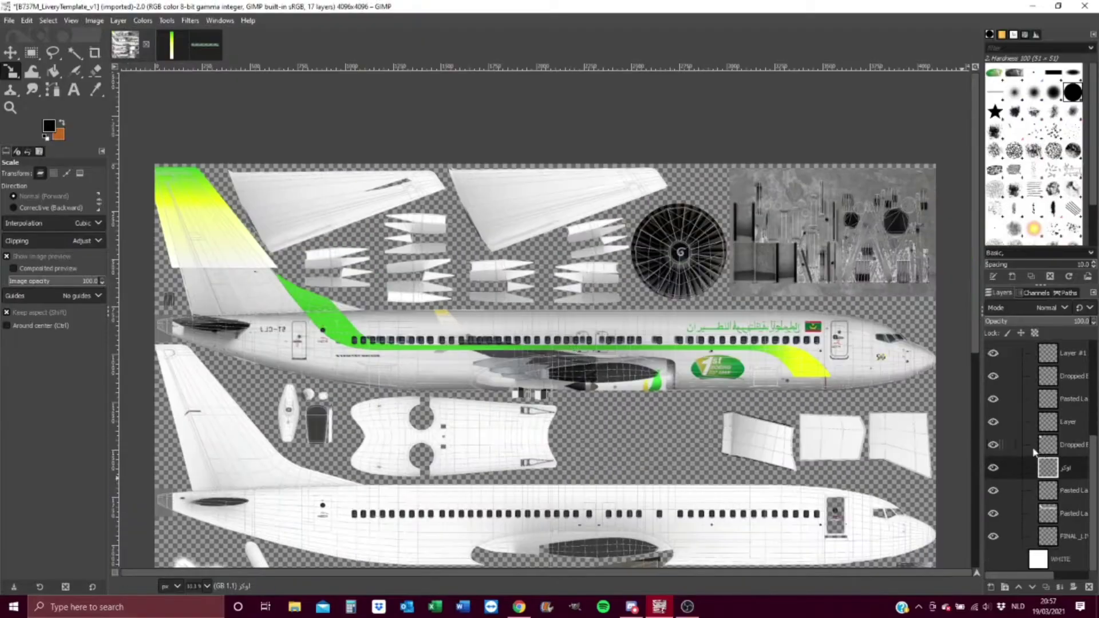
Hide the aircraft photo reference layer in the LIVERY group and consult the creators channel in Discord.
click(993, 513)
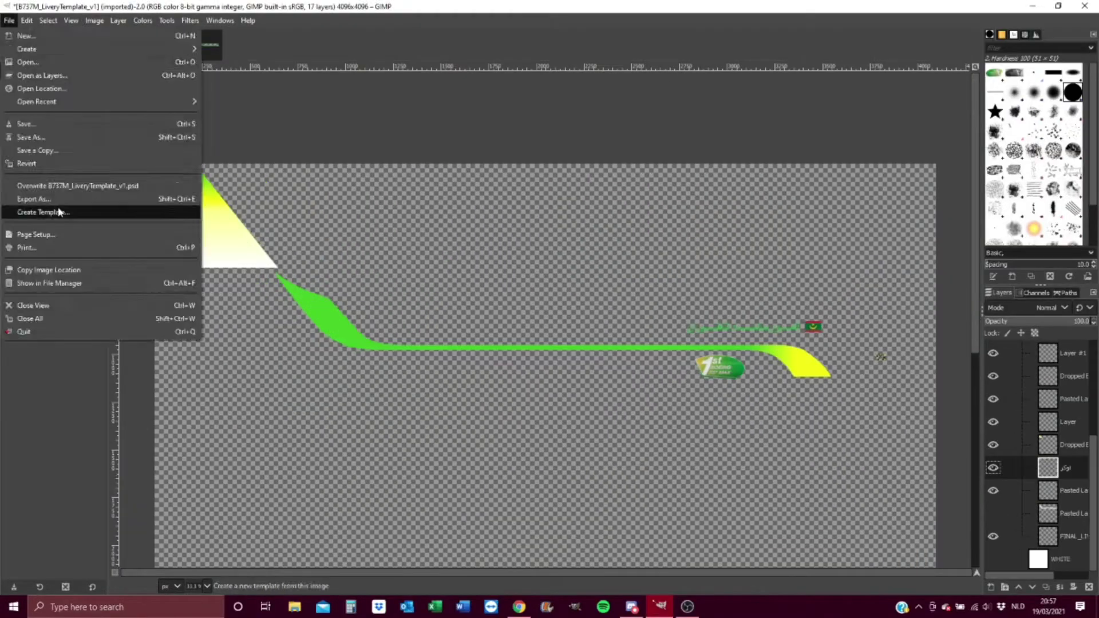
click(34, 212)
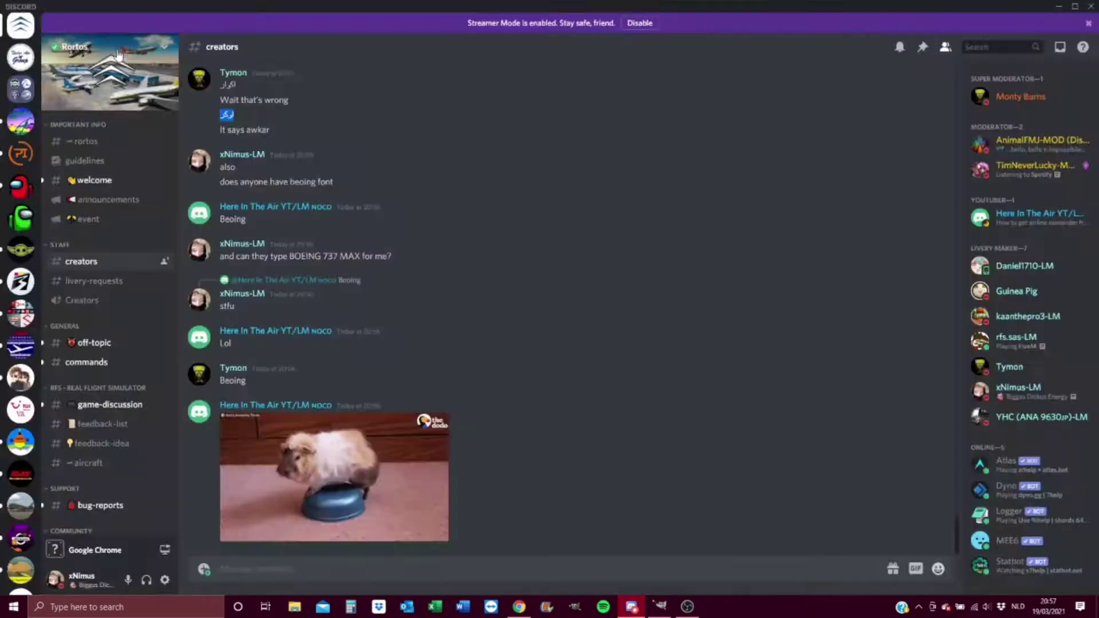
key(alt+Tab)
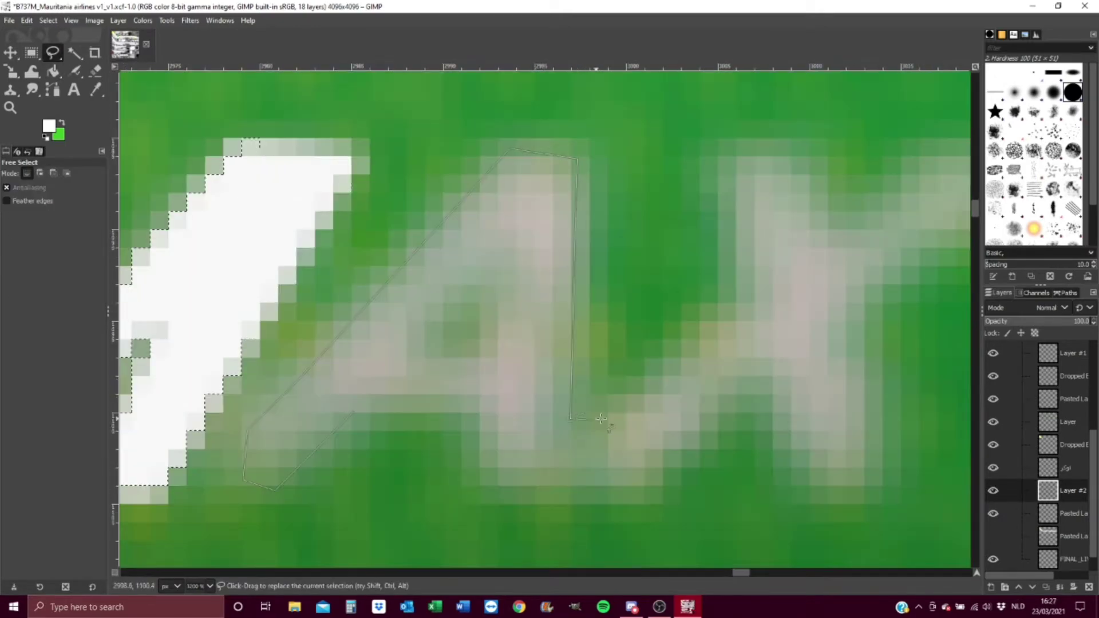
Trace the A of MAX and the E of BOEING in the logo and fill the E with white on Layer #2.
click(820, 233)
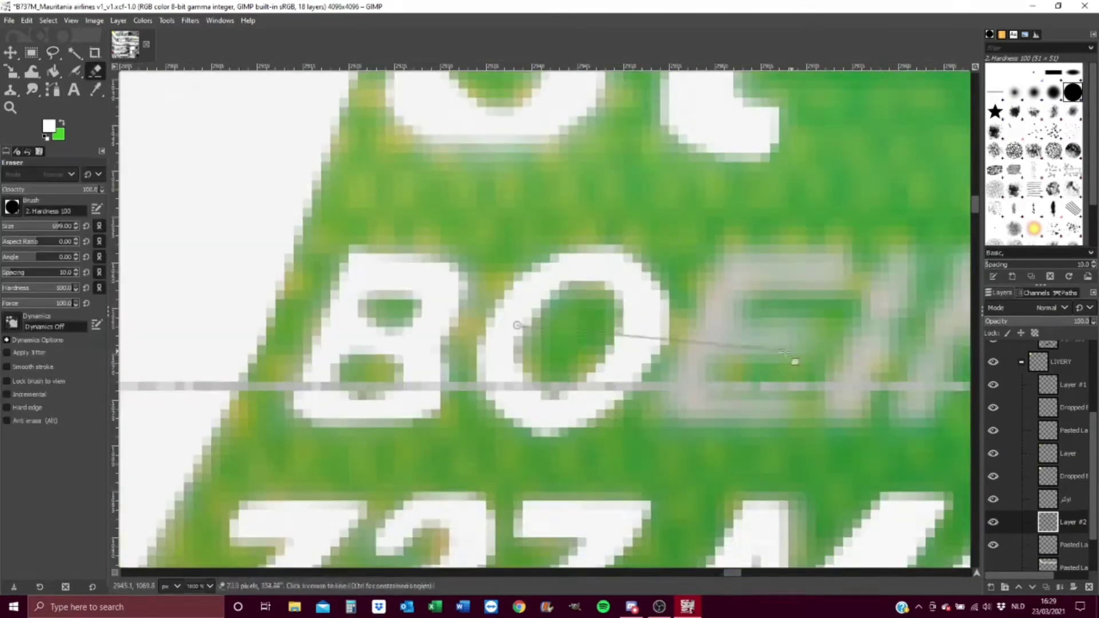
click(737, 299)
key(shift+b)
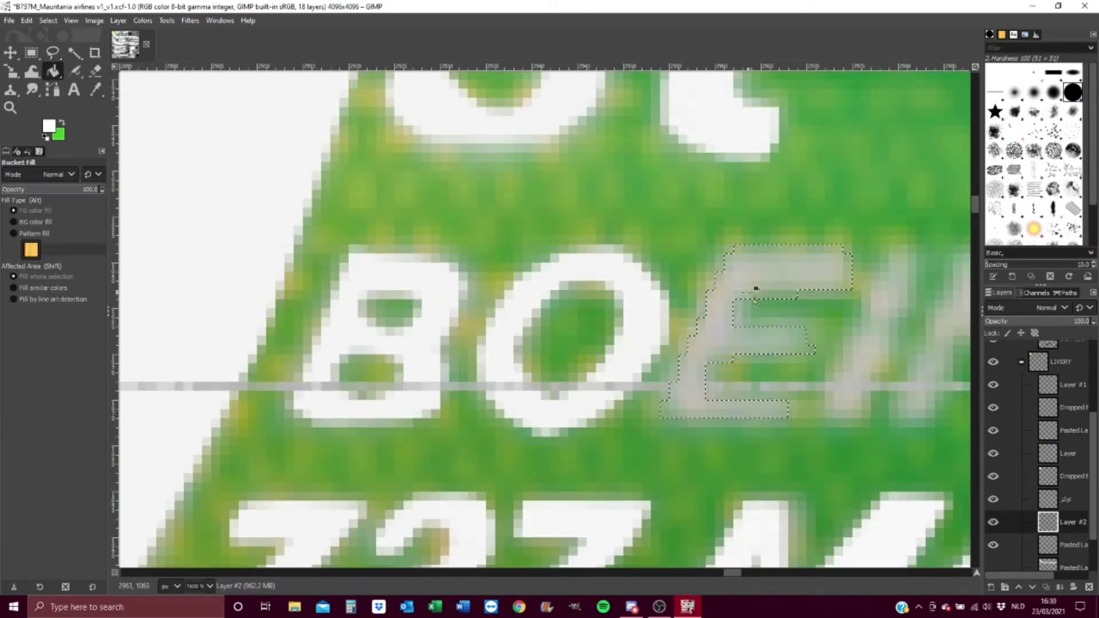
click(753, 289)
Fill the traced I of BOEING with white and outline the strip along the top edge of the E.
scroll(544, 315, right, 5)
key(f)
key(shift+b)
click(447, 320)
key(f)
double_click(282, 256)
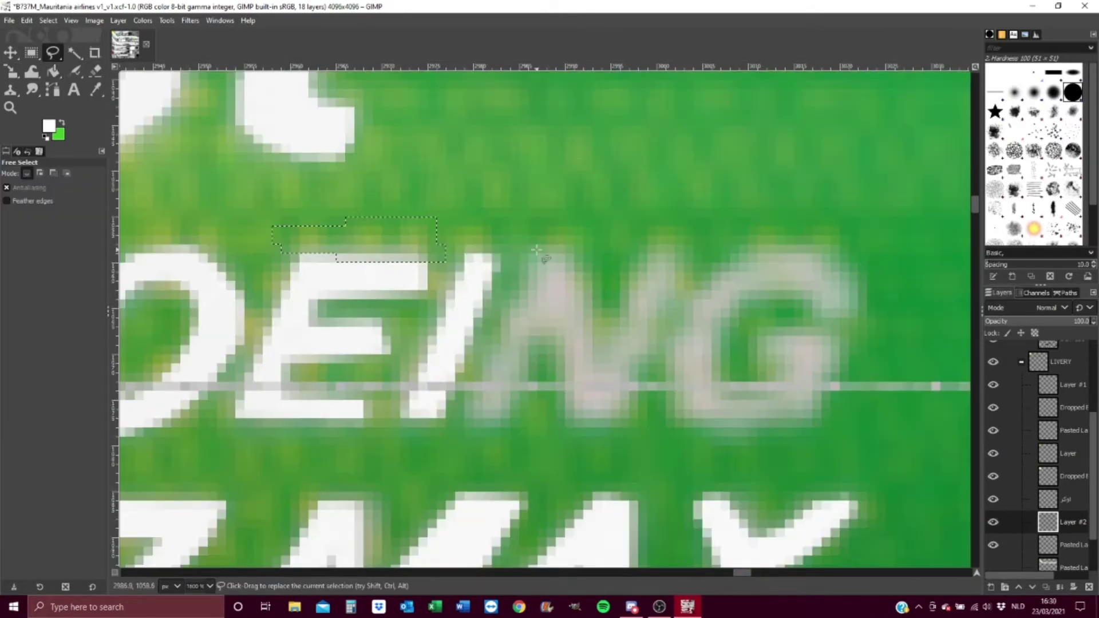
Trace the outline of the N of BOEING as a free selection and fill it with white.
click(537, 250)
click(478, 416)
click(502, 417)
click(538, 331)
click(548, 331)
click(573, 420)
click(621, 421)
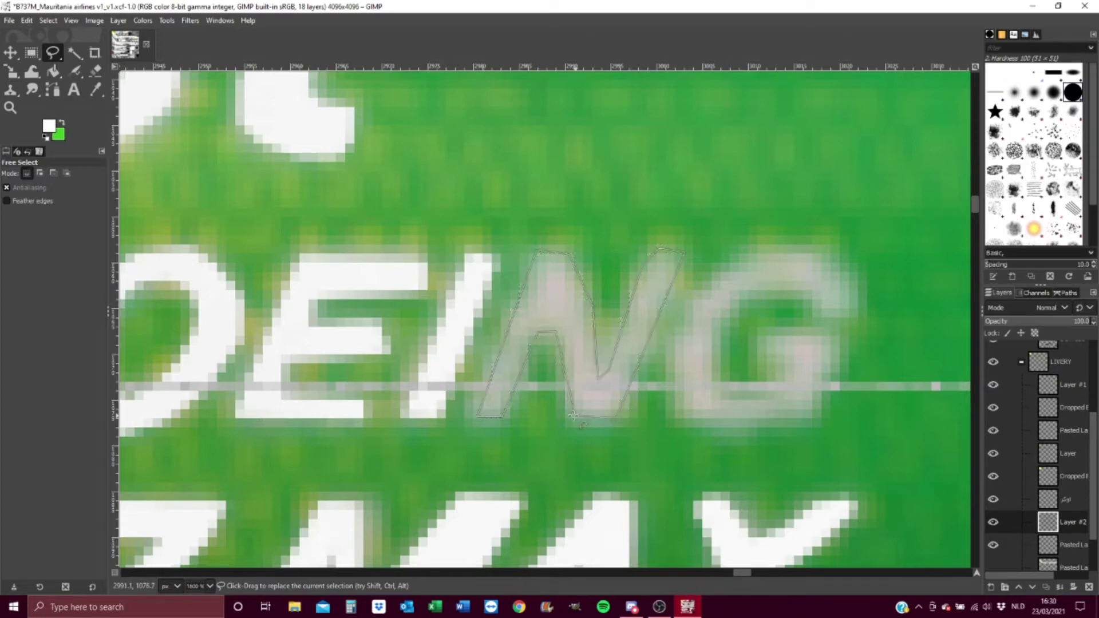
key(Return)
key(shift+b)
click(595, 401)
Trace the G of BOEING as a free selection and fill it with white.
key(f)
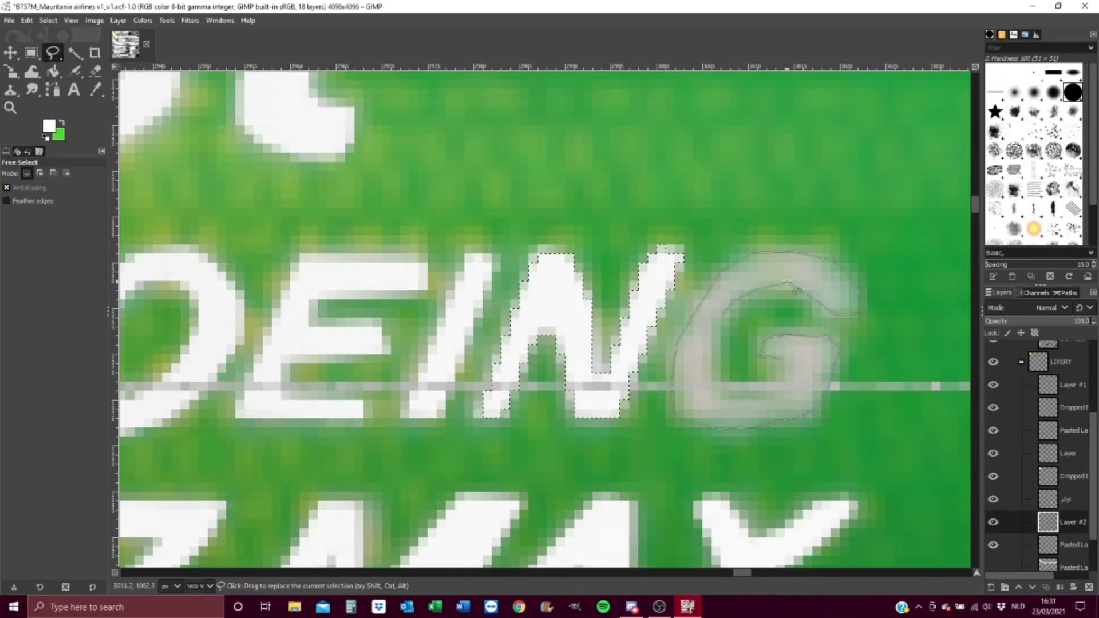
key(shift+b)
scroll(799, 373, down, 5)
Trace the thin green border lines around the logo and fill them with the bright green colour.
key(f)
key(x)
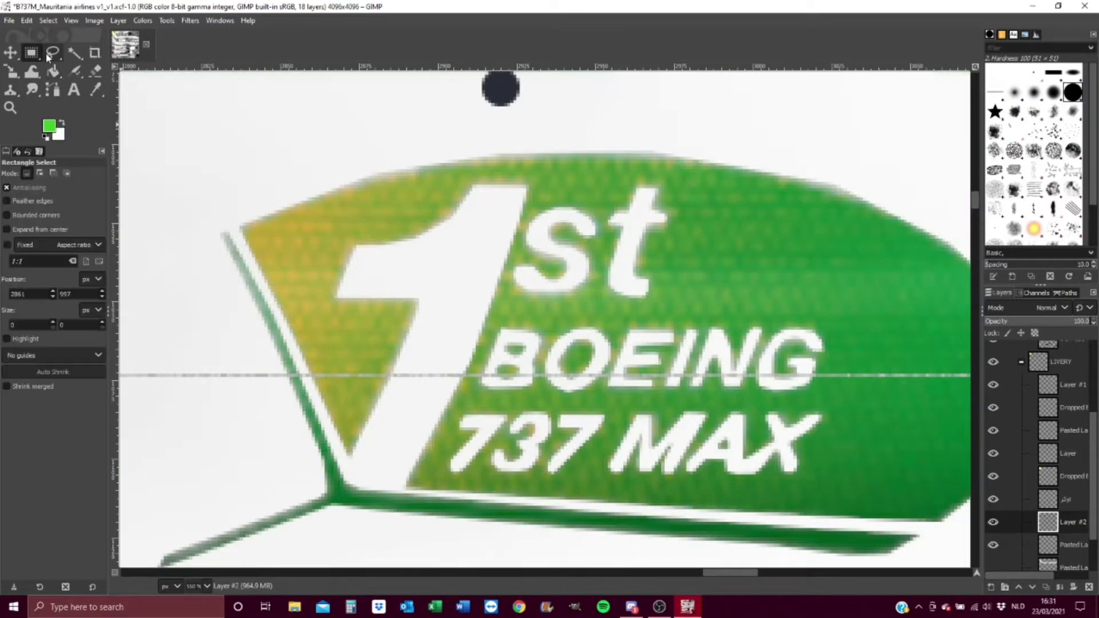
scroll(320, 475, up, 4)
scroll(798, 327, right, 10)
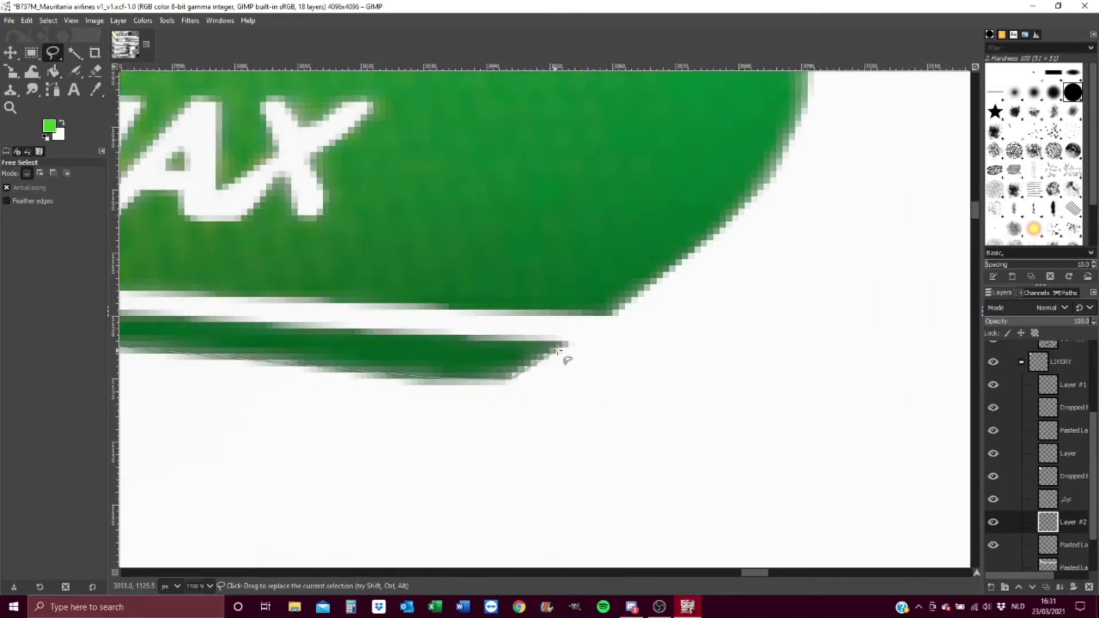
scroll(564, 358, left, 6)
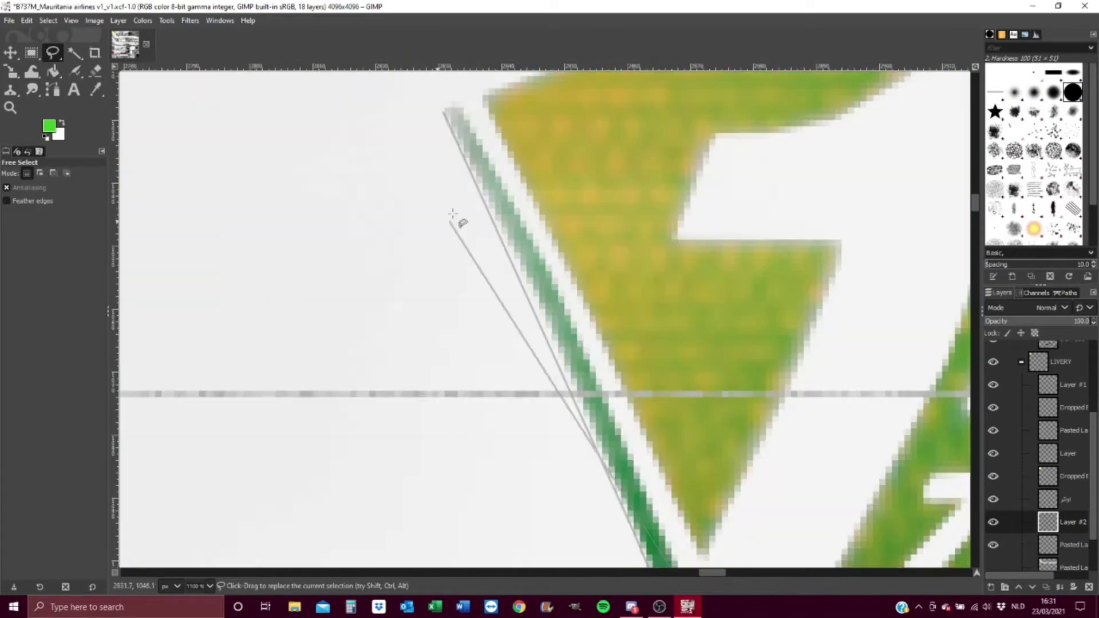
key(Return)
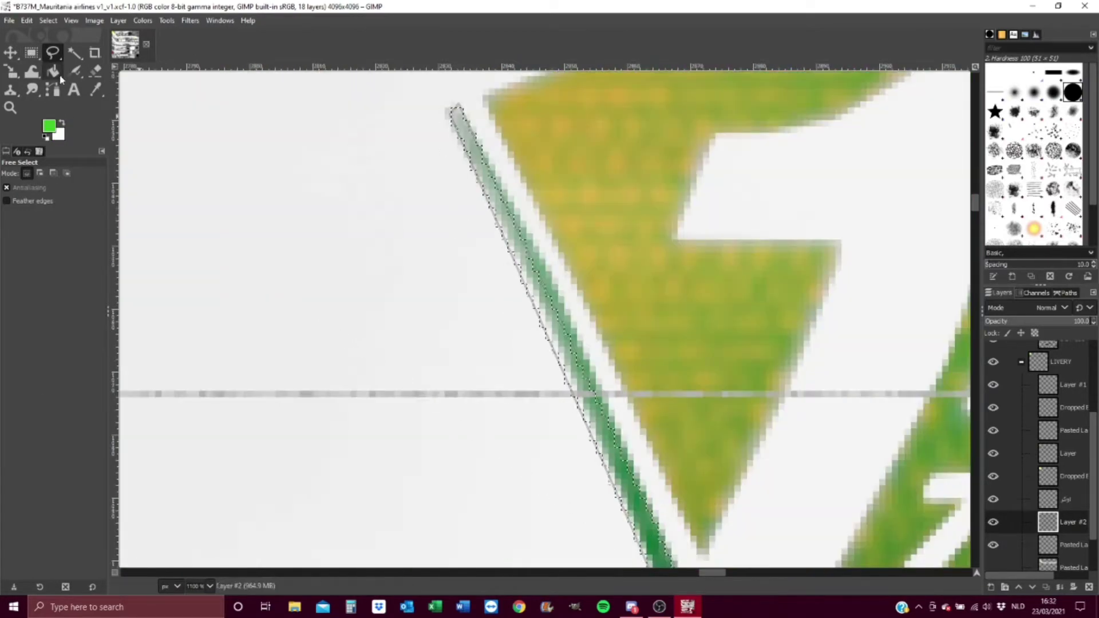
key(shift+b)
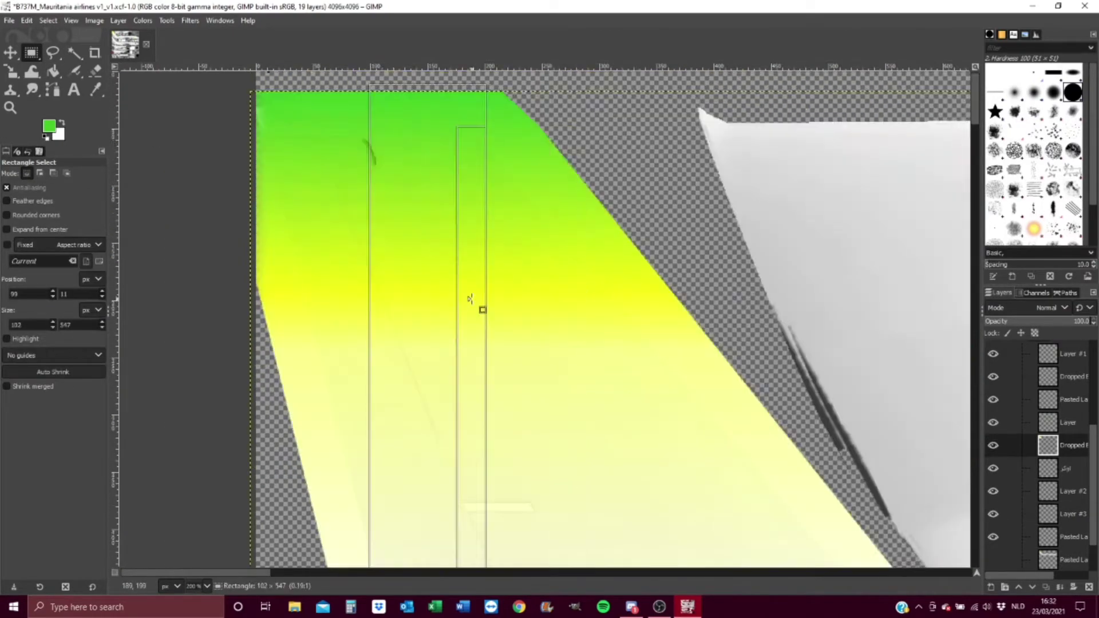
Stretch the pasted green-to-yellow gradient layer upward to cover the top of the 1st BOEING 737 MAX logo.
scroll(470, 299, down, 5)
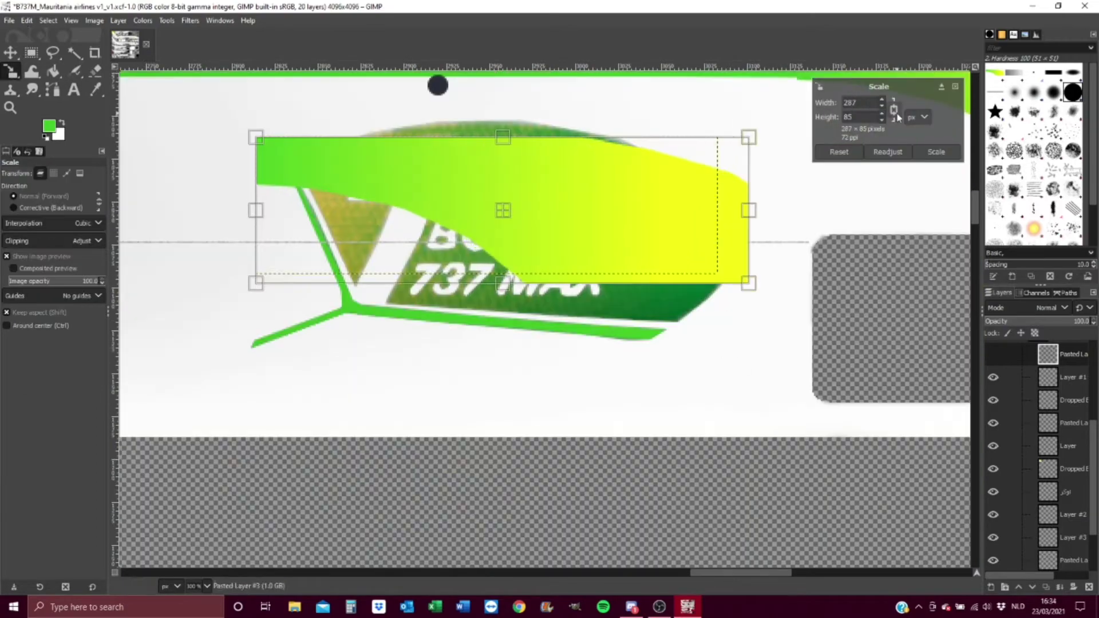
drag(498, 134, 497, 102)
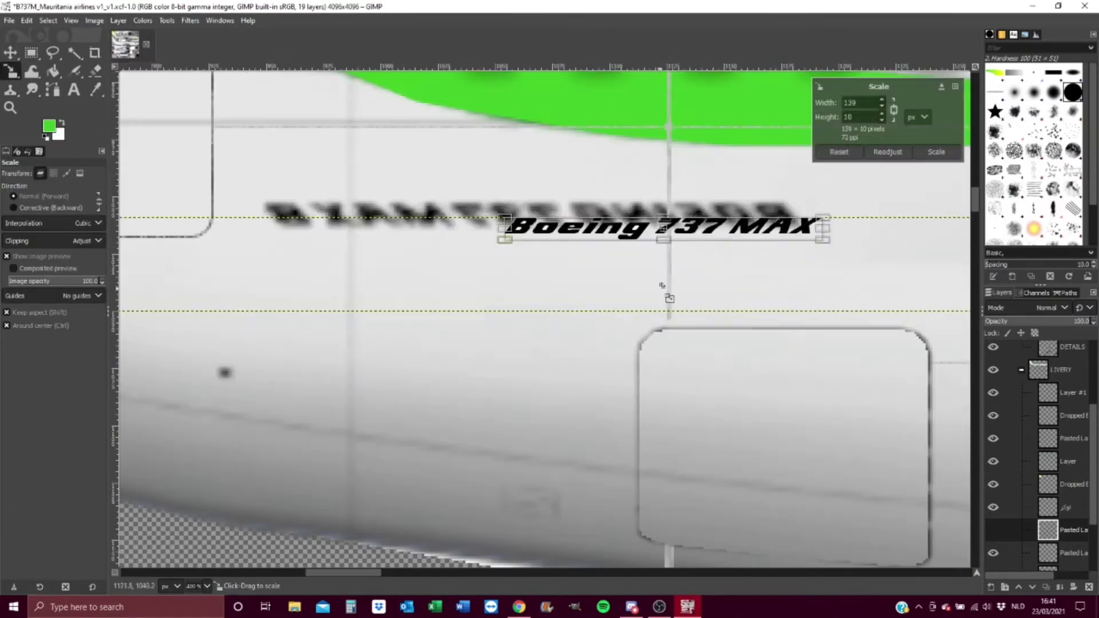
Align the Boeing 737 MAX lettering with the mirrored reference lettering on the rear fuselage and scale it to 223 × 16 px.
drag(662, 285, 532, 289)
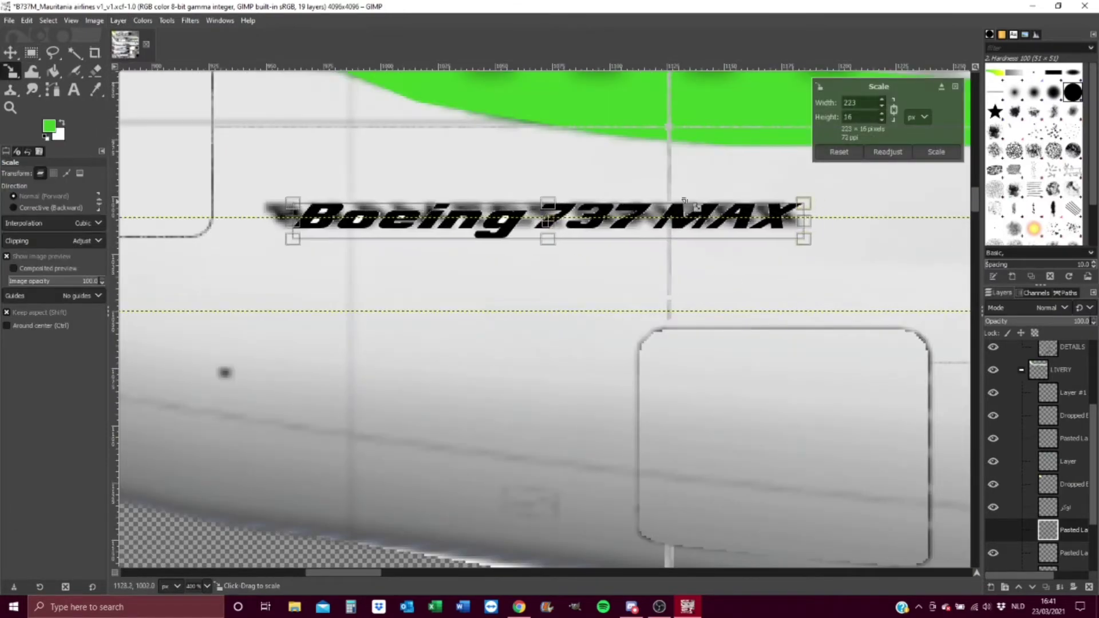
key(Return)
scroll(525, 307, up, 2)
key(1)
Add the text 5T-CLJ in black Helvetica, size 62 px, on the rear fuselage near the aft door.
scroll(577, 328, down, 3)
scroll(577, 328, left, 2)
key(t)
click(571, 248)
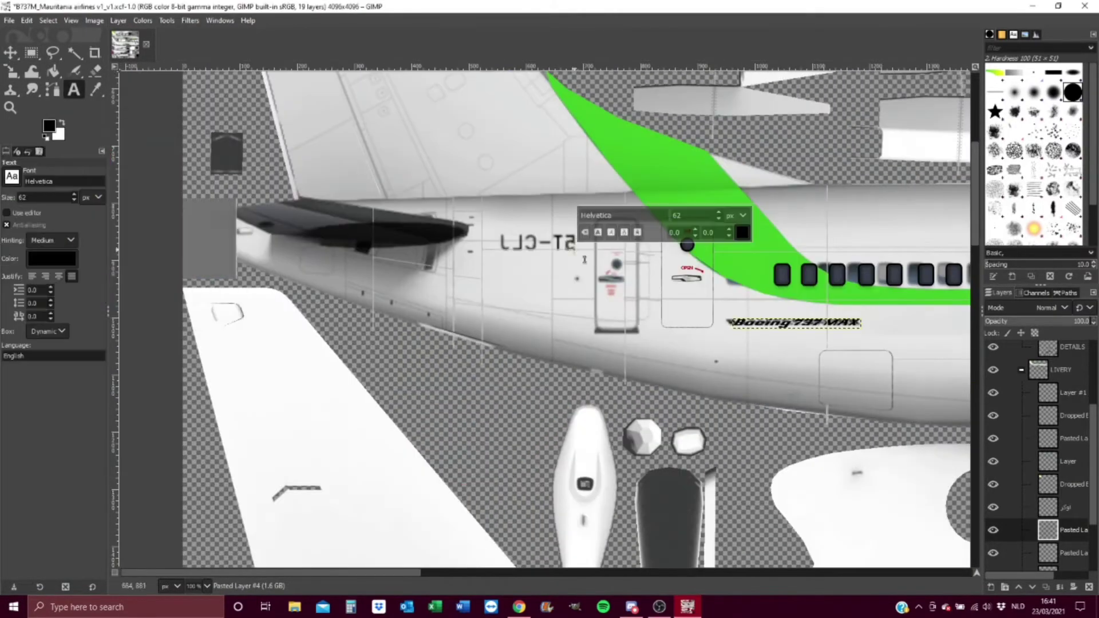
text(5T-CLJ)
text(2)
Move the 5T-CLJ text over the mirrored reference registration and scale it to match.
drag(535, 186, 375, 169)
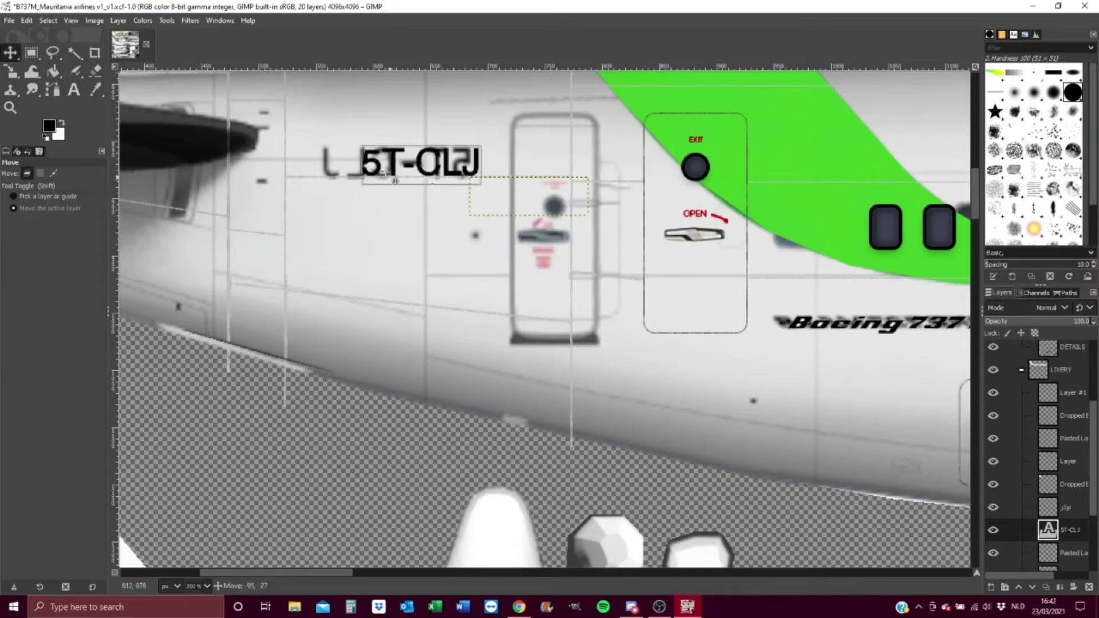
key(shift+s)
click(575, 196)
key(Escape)
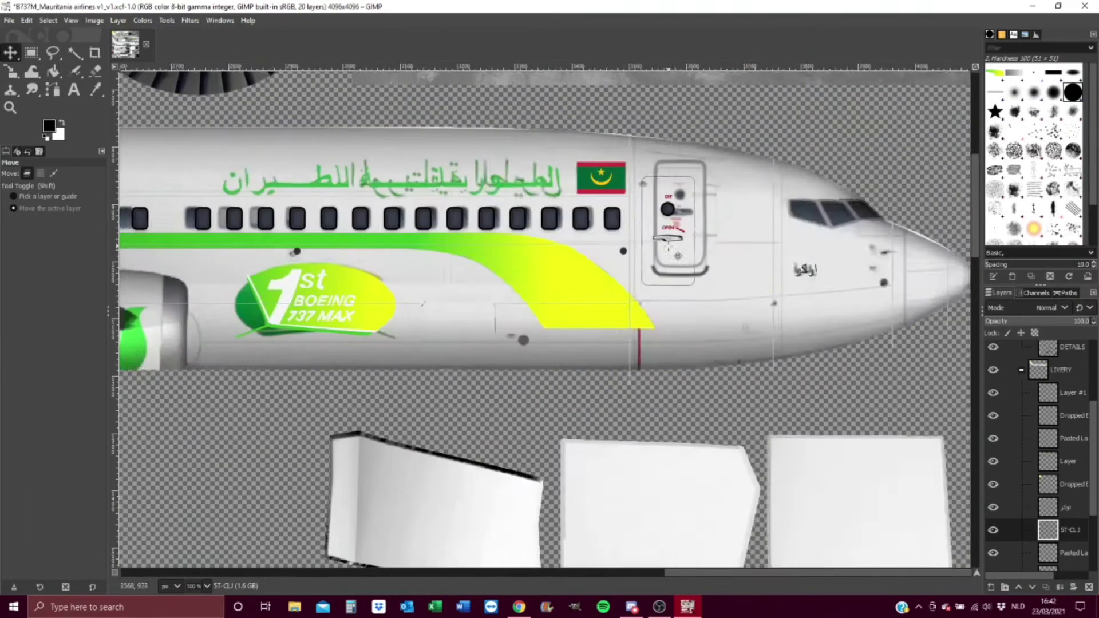
Browse the Mauritania airlines image results in Chrome and preview photos of the aircraft livery.
click(155, 12)
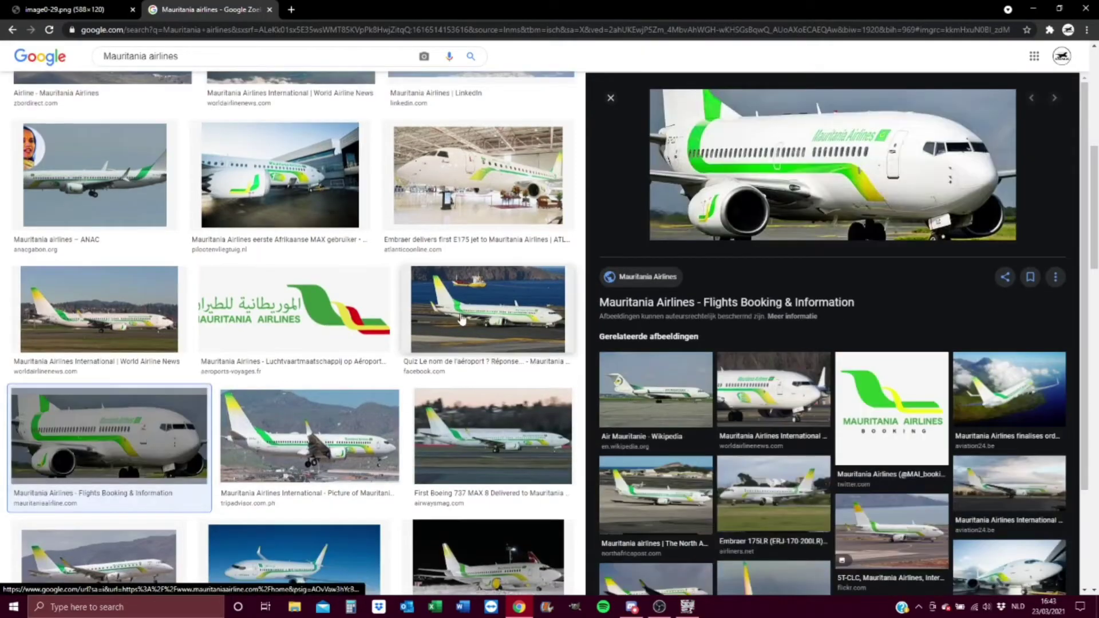
click(462, 319)
scroll(463, 320, down, 2)
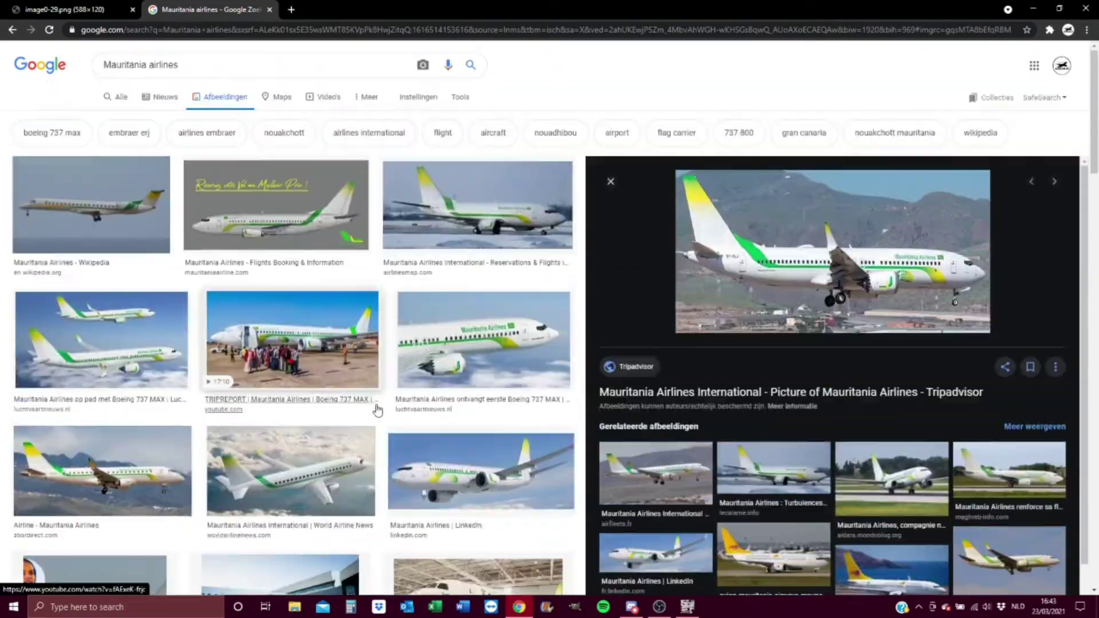
scroll(301, 444, down, 2)
click(302, 444)
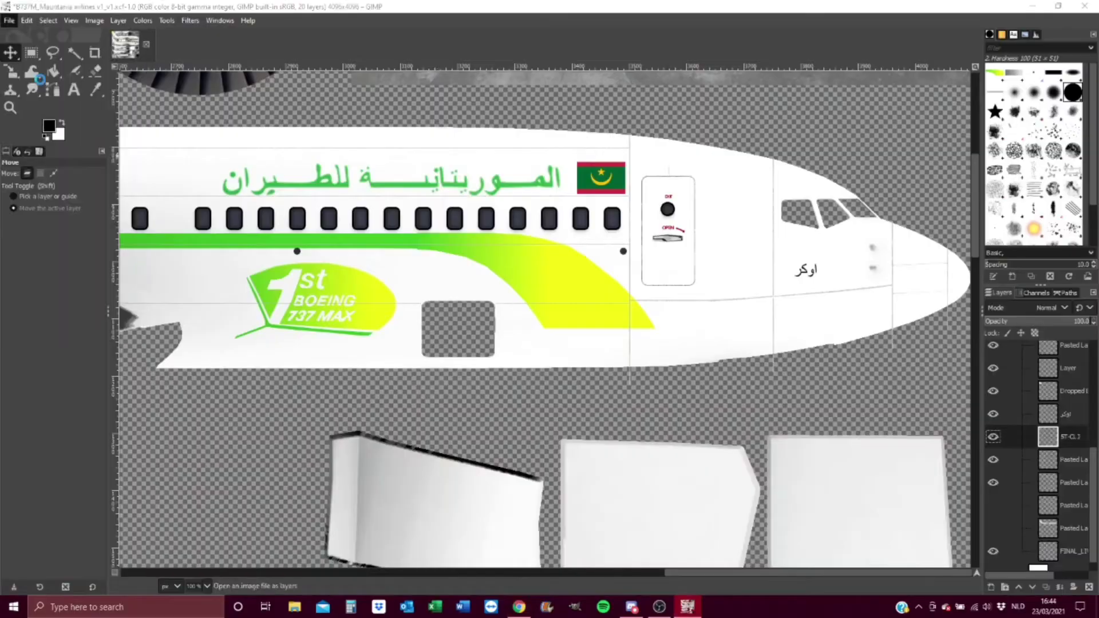
Add the L6.png logo as a new layer and move it over the Arabic lettering on the forward fuselage.
key(ctrl+alt+o)
scroll(192, 238, down, 5)
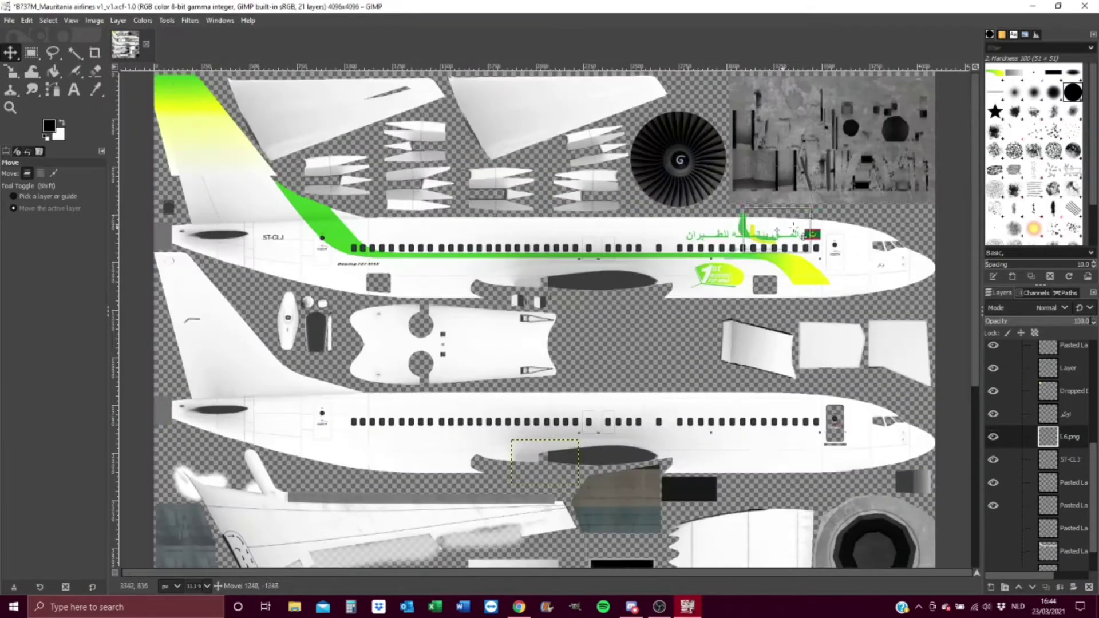
scroll(401, 180, down, 2)
scroll(681, 187, up, 3)
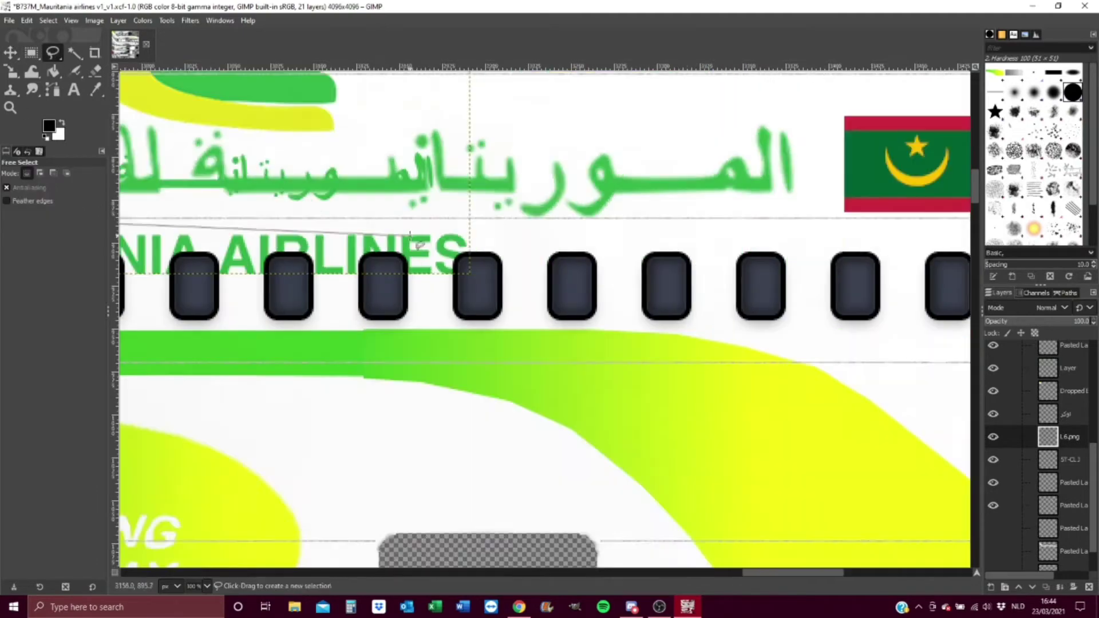
Isolate the MAURITANIA AIRLINES lettering from the logo and scale it to 562 × 38 px over the Arabic lettering.
scroll(516, 246, down, 3)
key(r)
key(shift+s)
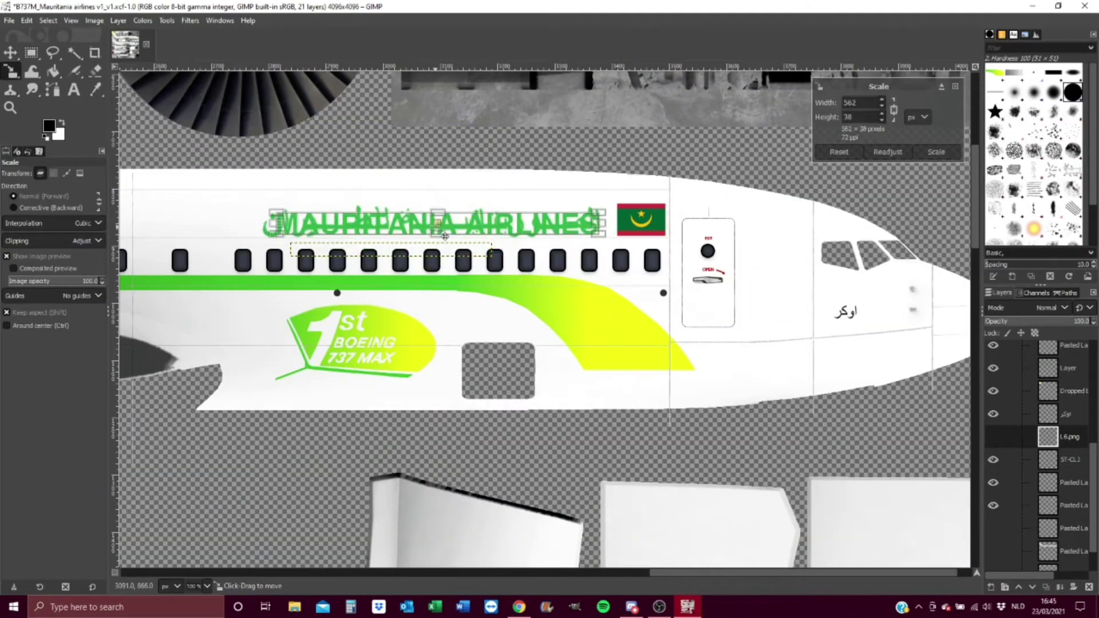
scroll(625, 312, left, 3)
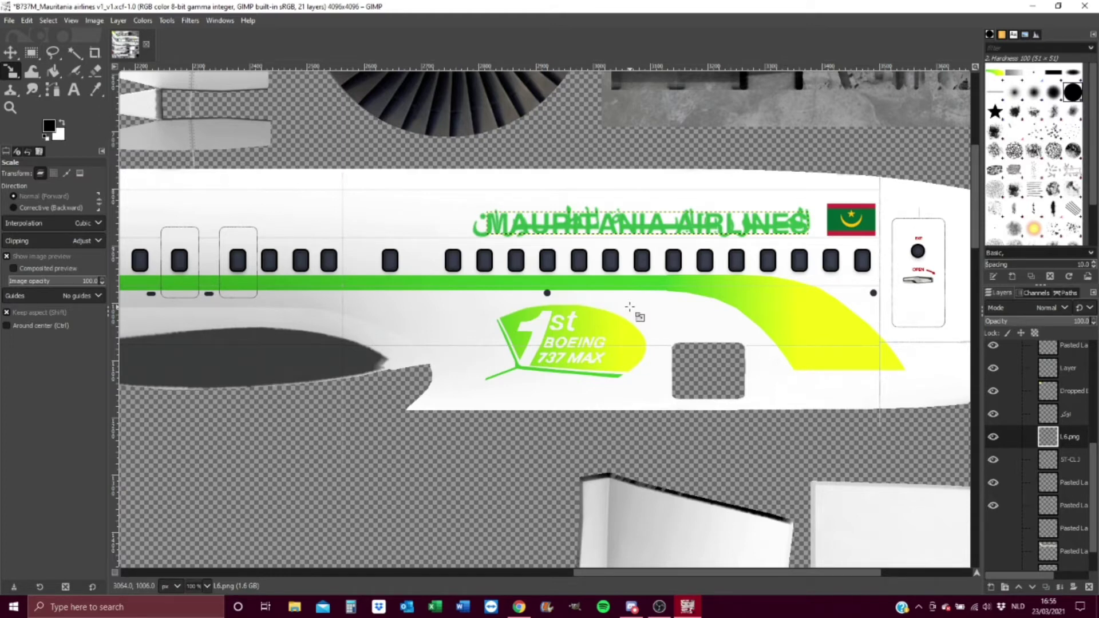
Flip the Arabic airline lettering layer horizontally and hide it so only MAURITANIA AIRLINES is shown beside the flag.
scroll(630, 307, up, 5)
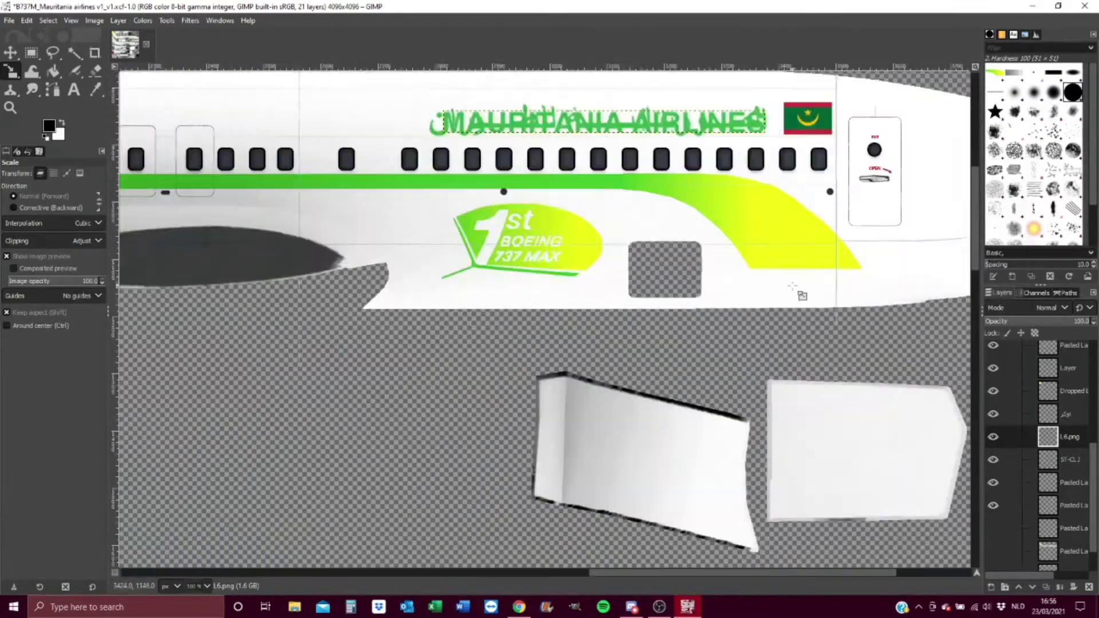
scroll(1024, 475, up, 3)
click(1024, 478)
click(1065, 441)
click(118, 20)
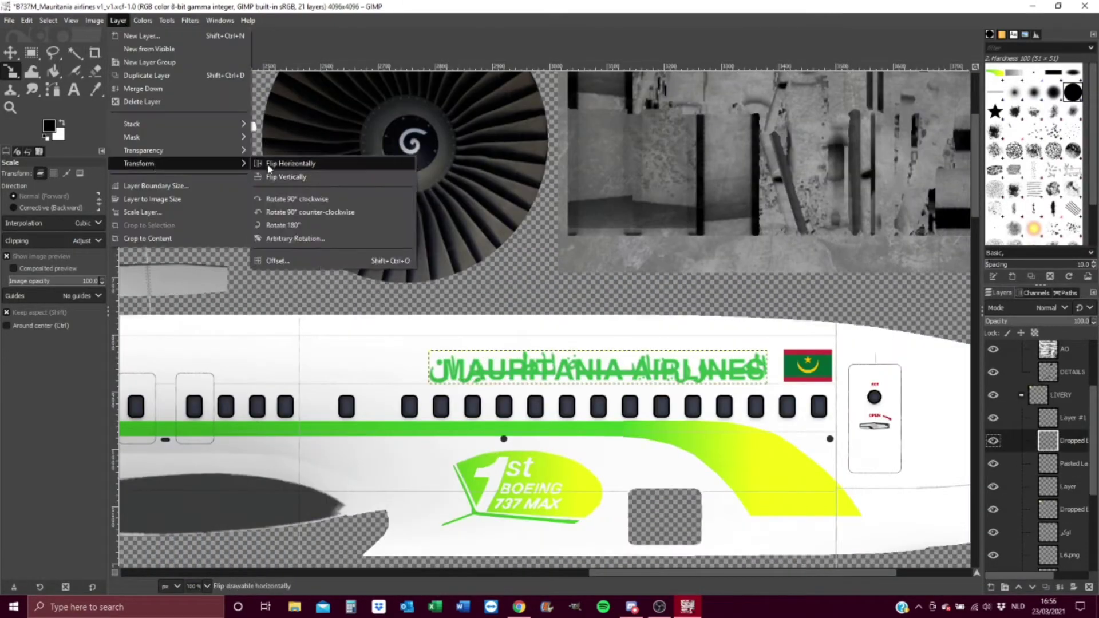
click(275, 167)
scroll(745, 401, down, 3)
scroll(744, 401, right, 4)
scroll(744, 401, down, 4)
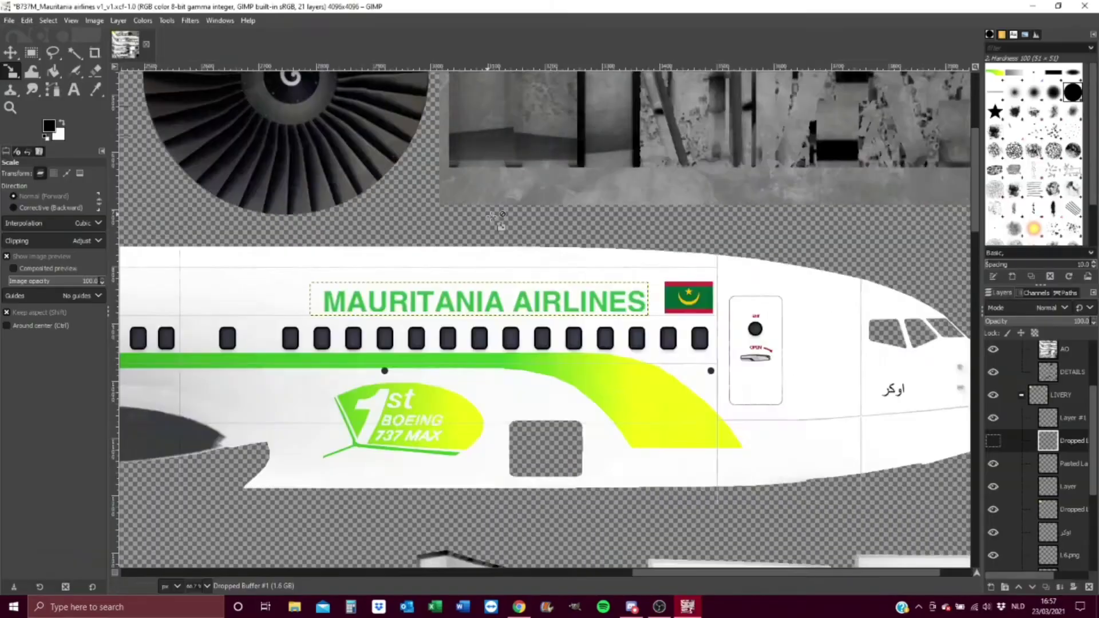
scroll(1052, 497, down, 1)
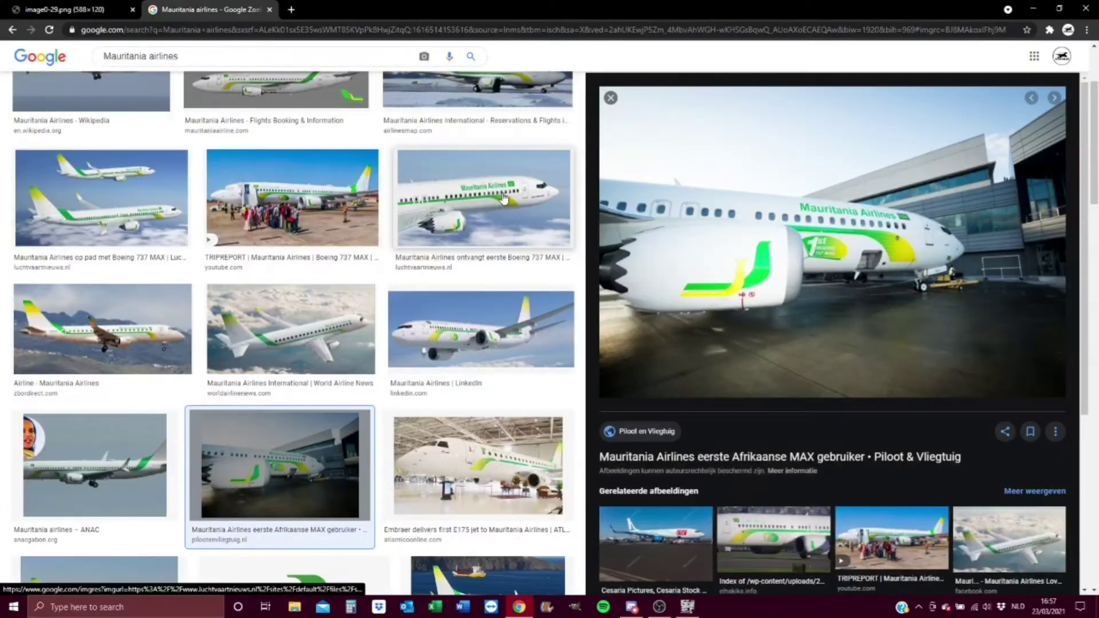
Switch to Chrome and preview several Mauritania Airlines 737 MAX photos to examine the livery details.
key(alt+Tab)
click(141, 425)
scroll(286, 344, up, 5)
click(484, 263)
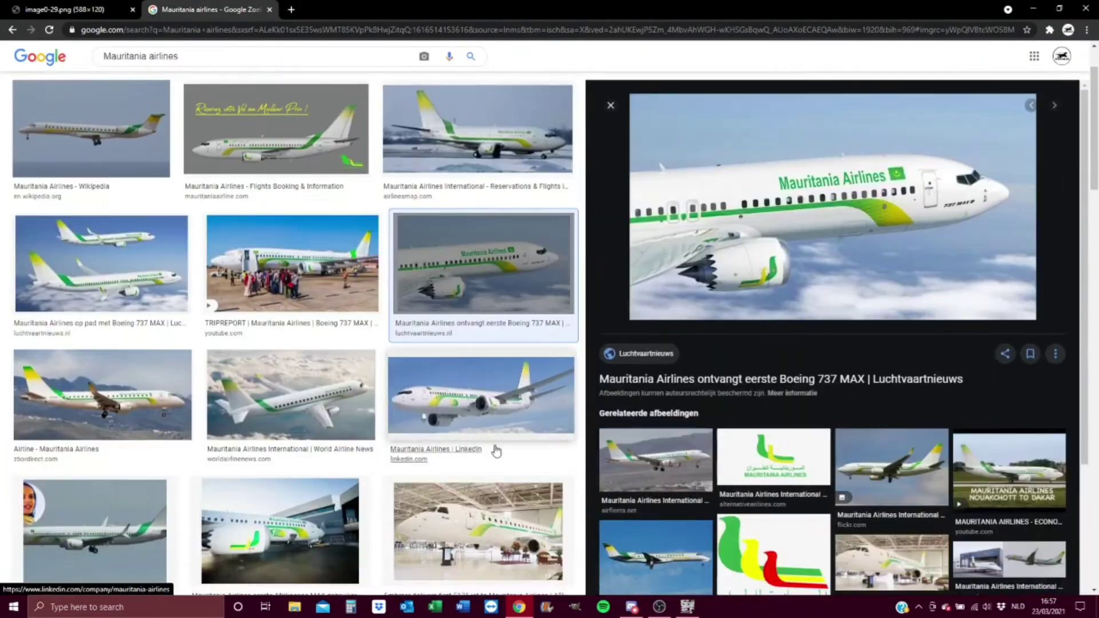
click(143, 286)
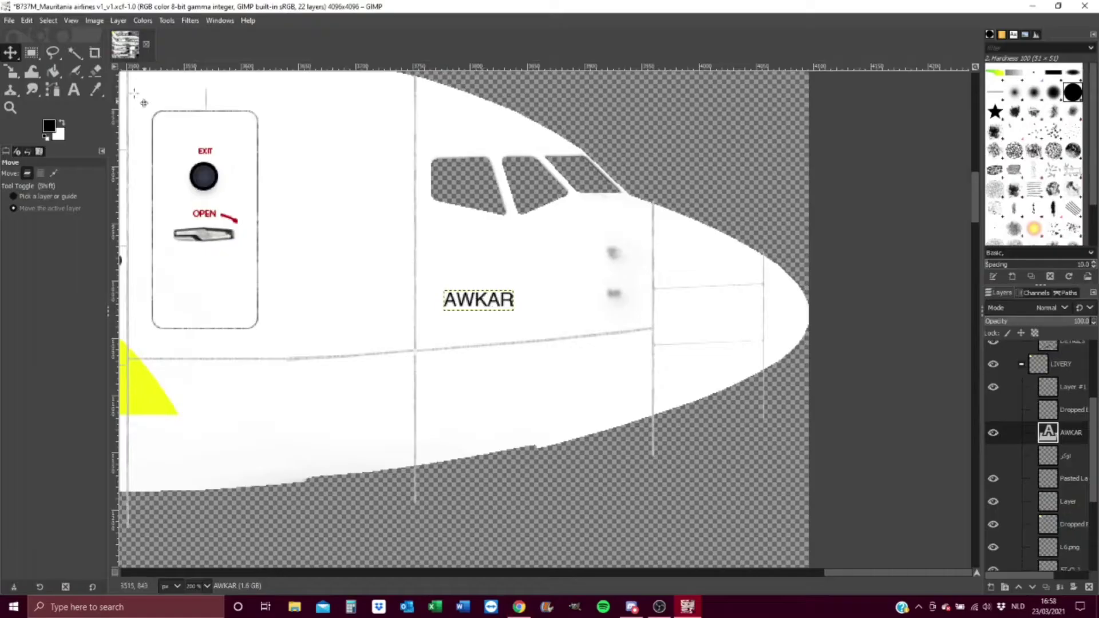
Hide the Arabic اوكر layer on the nose, leaving the AWKAR text in its place.
click(1065, 458)
click(994, 456)
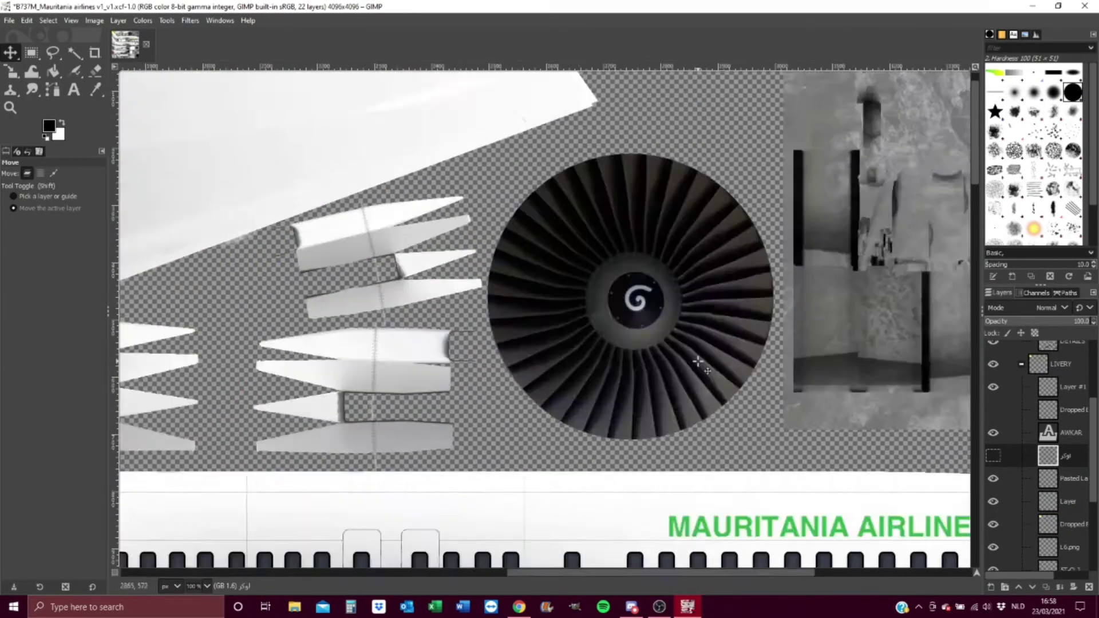
Rotate and scale the pasted green-yellow gradient to follow the slant of the second large winglet.
scroll(1051, 504, down, 3)
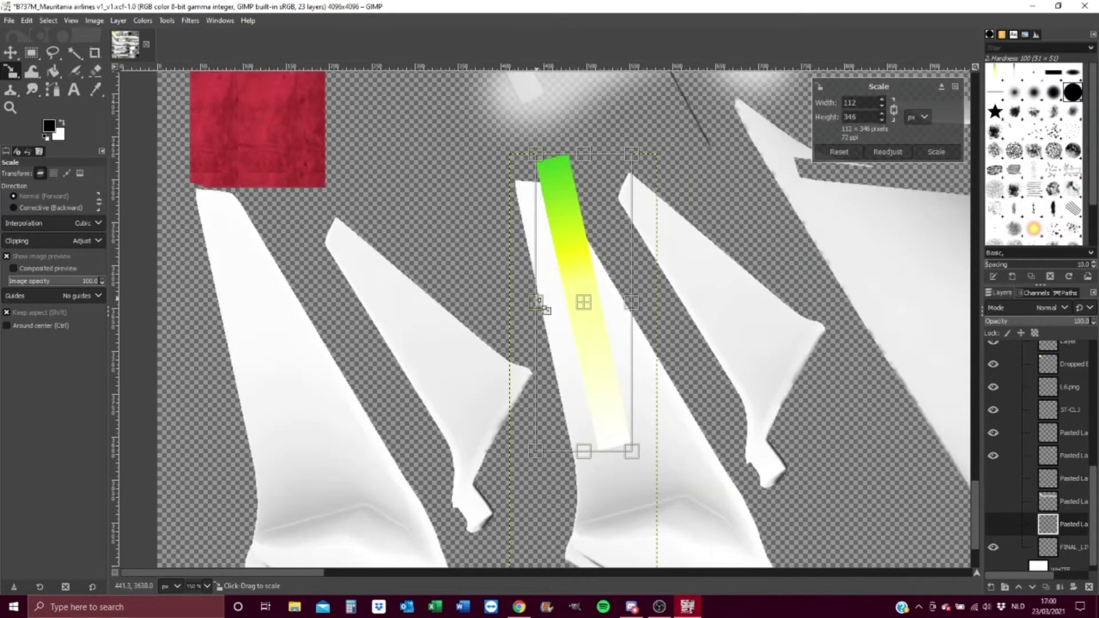
drag(654, 293, 732, 295)
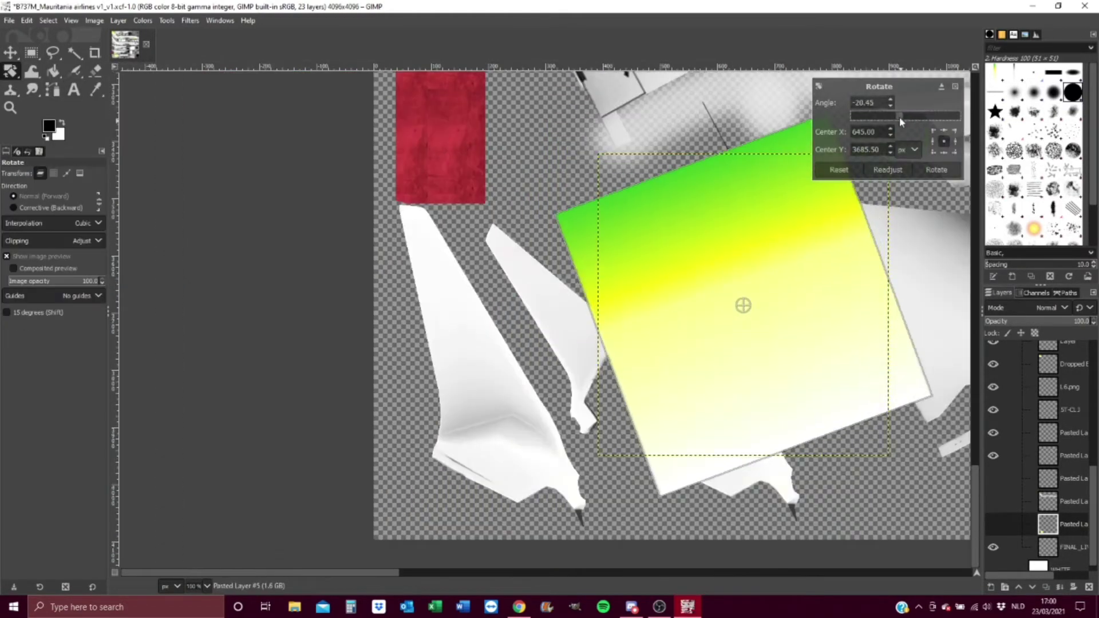
drag(900, 118, 891, 110)
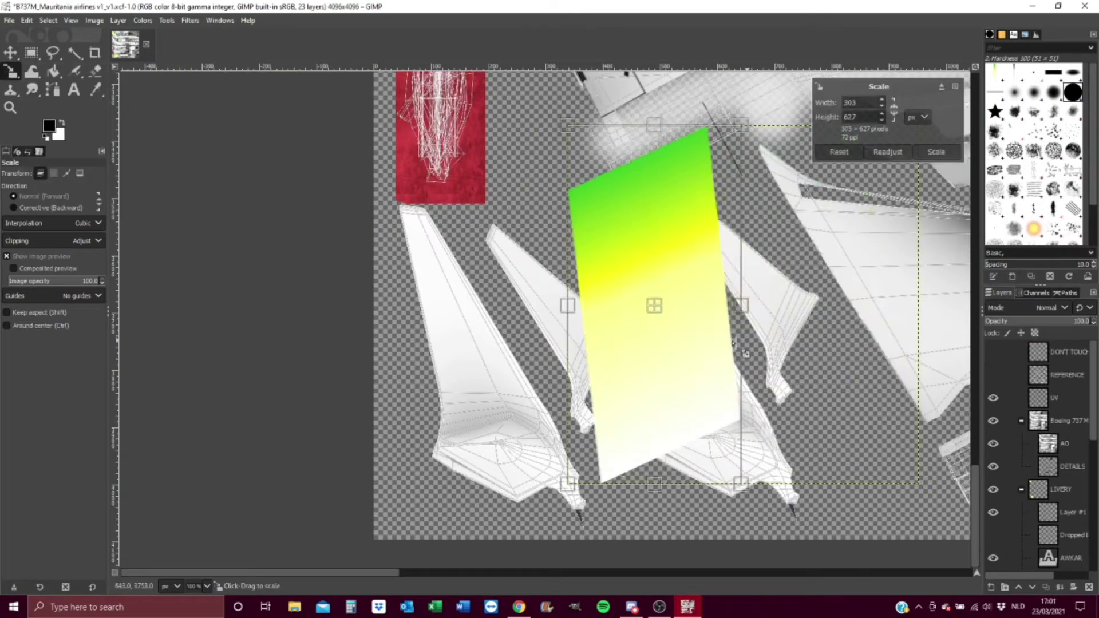
mouse_move(723, 150)
mouse_down()
mouse_move(711, 141)
mouse_move(708, 206)
mouse_up()
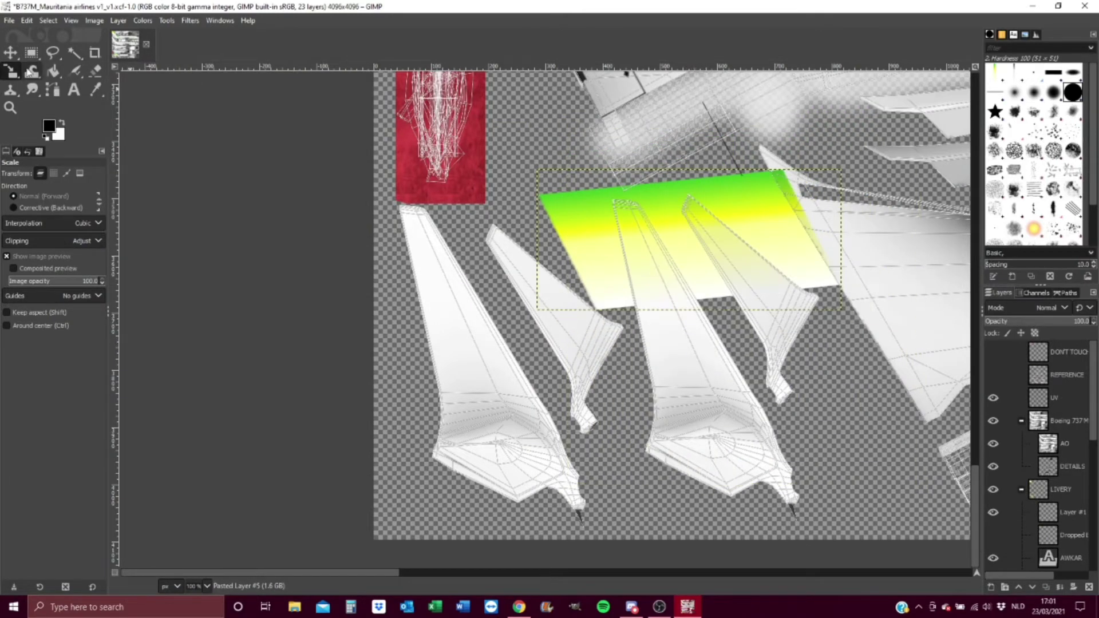
key(Return)
Trim the gradient with a free selection and align it over the tip of the second large winglet.
key(f)
scroll(664, 176, up, 1)
drag(570, 198, 551, 183)
key(Delete)
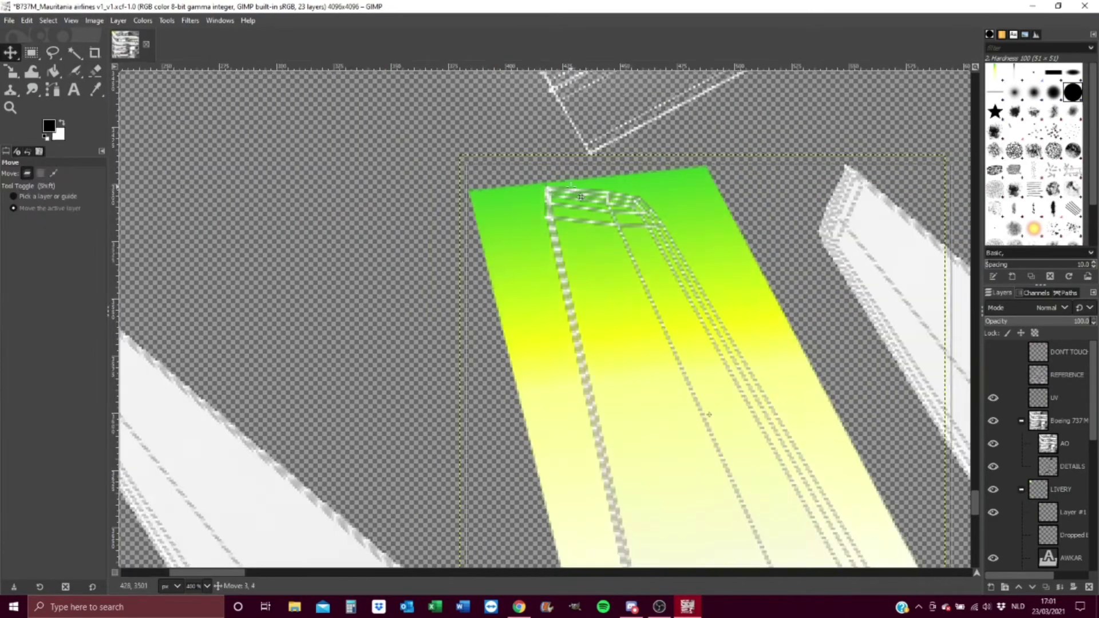
scroll(1052, 505, down, 3)
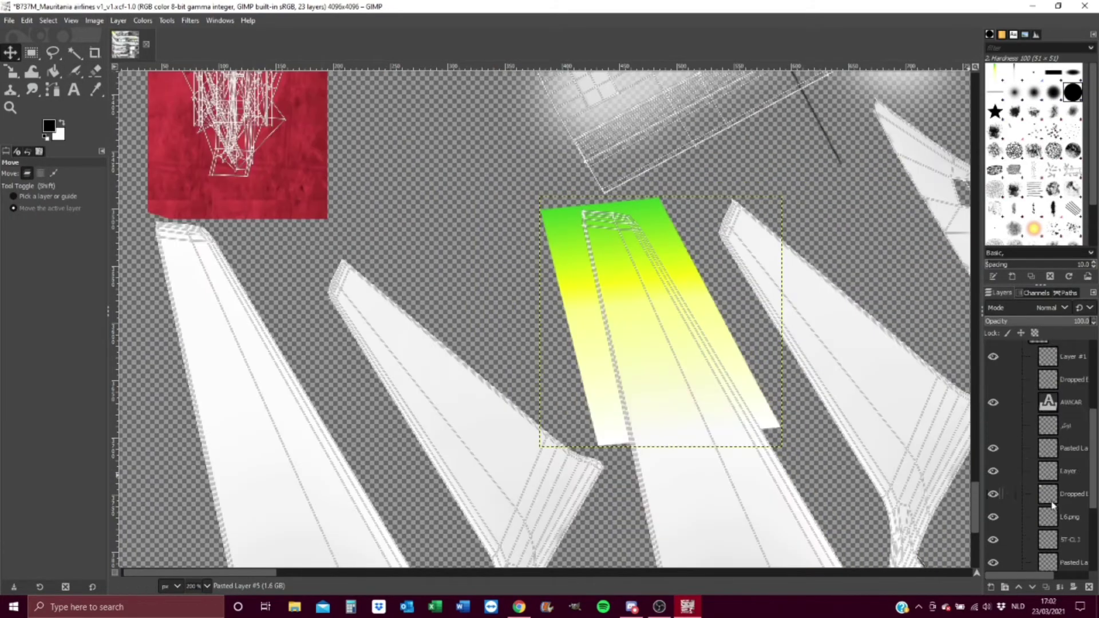
Paste gradient copies over the first large winglet and its neighbouring small winglet, rotating the latter to match the slant.
key(ctrl+v)
scroll(364, 266, down, 1)
key(ctrl+v)
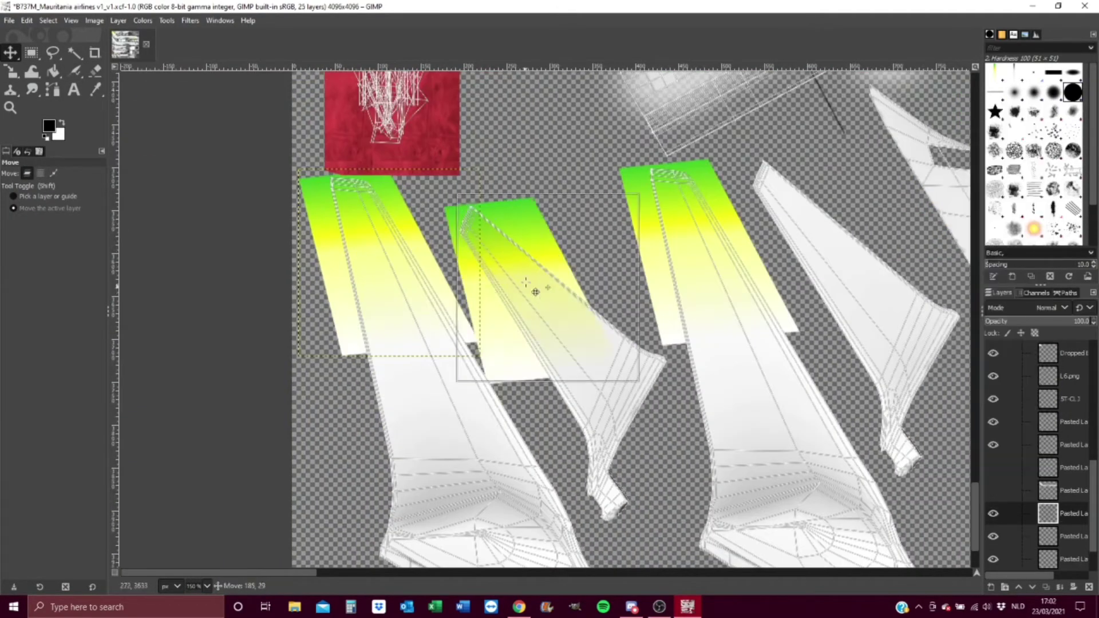
key(shift+r)
drag(573, 320, 607, 275)
click(936, 170)
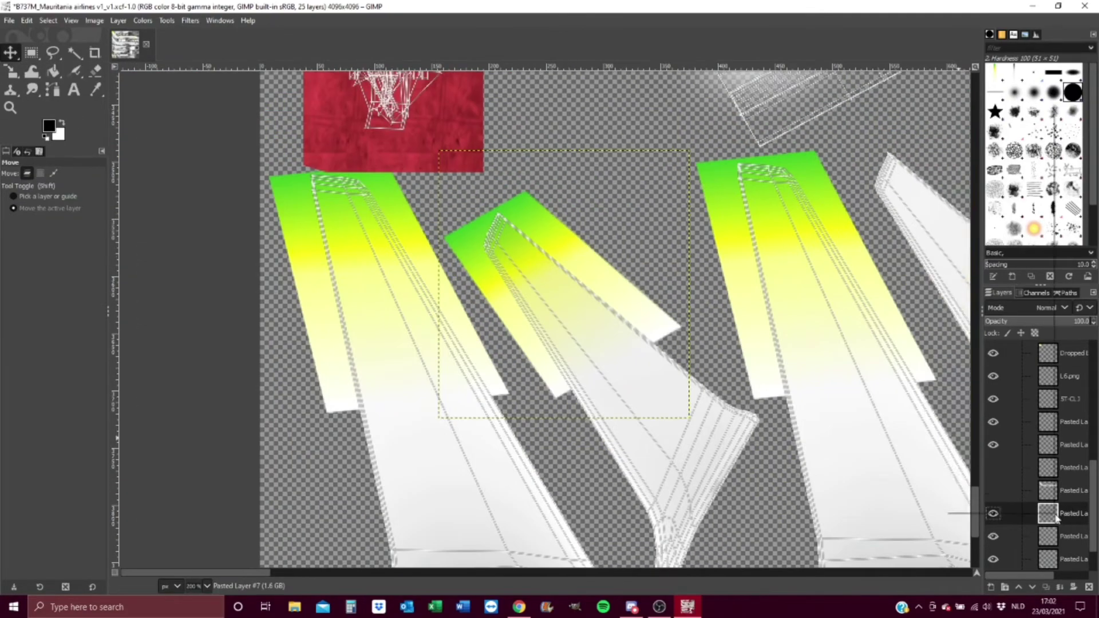
Paste a copy of the rotated gradient and align it over the tip of the second small winglet.
key(ctrl+v)
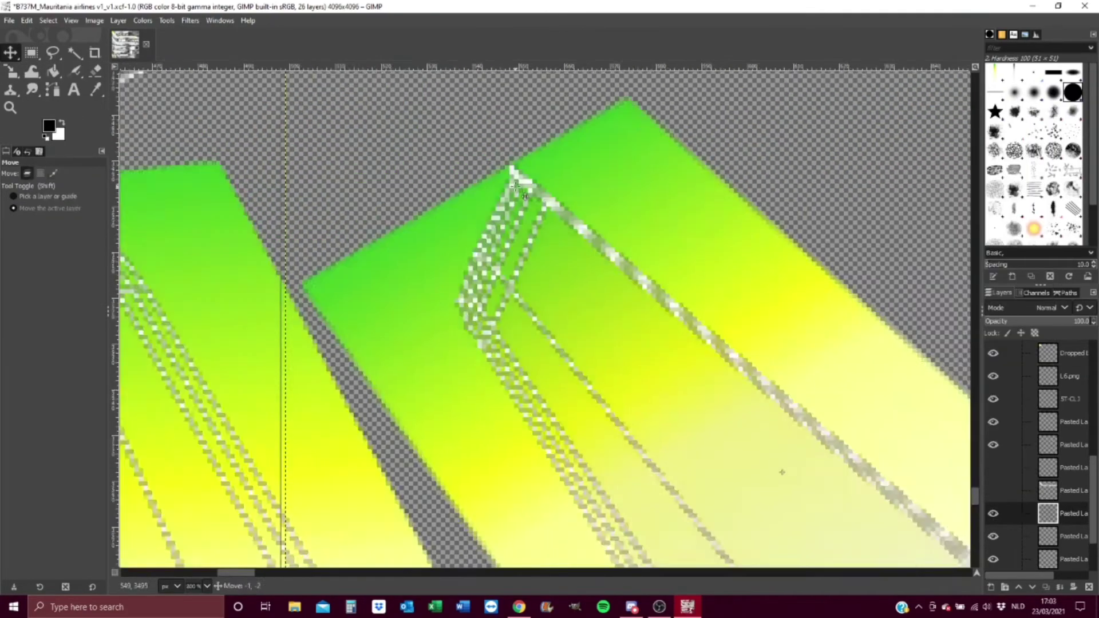
scroll(555, 316, down, 4)
key(minus)
key(minus)
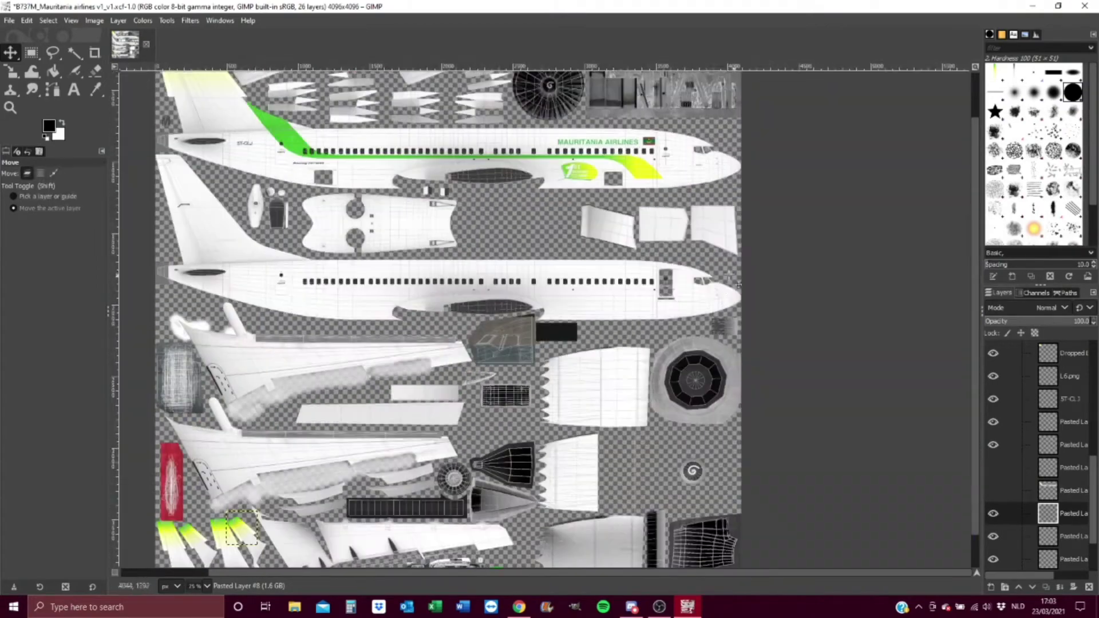
Add L6.png again as a layer, isolate its green-yellow symbol and move it onto the upper engine cowling.
key(plus)
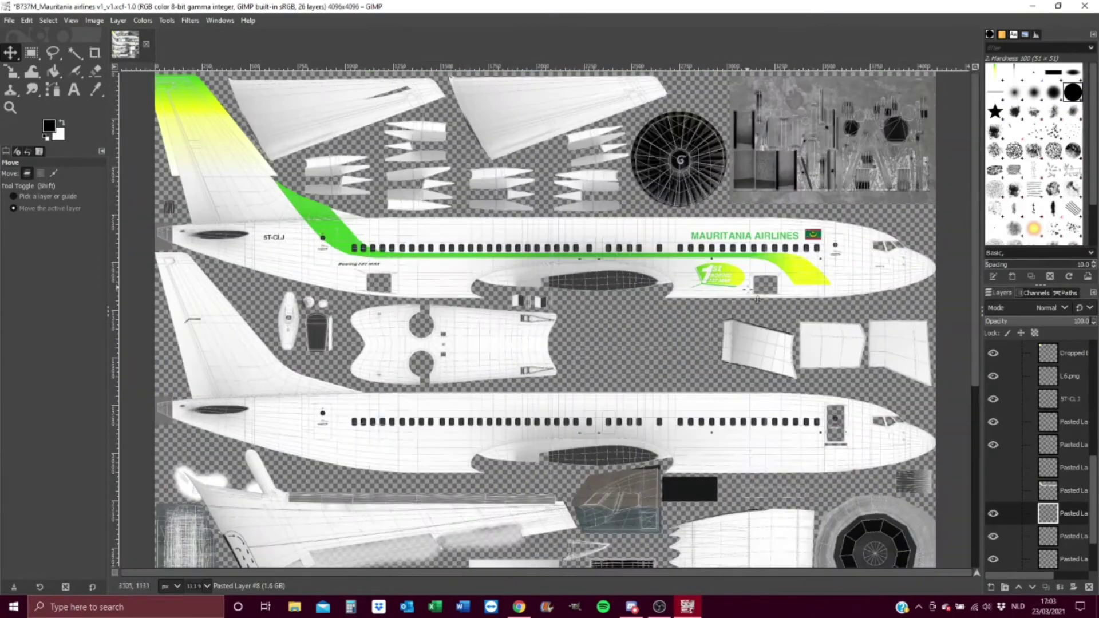
scroll(543, 320, down, 5)
key(ctrl+alt+o)
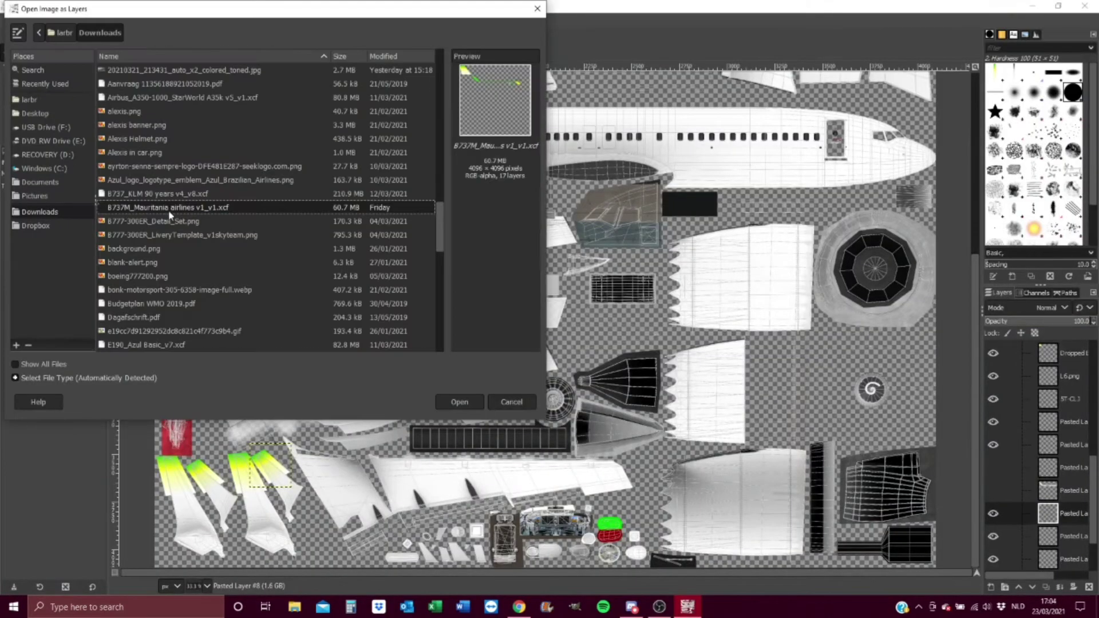
double_click(120, 140)
scroll(160, 103, up, 10)
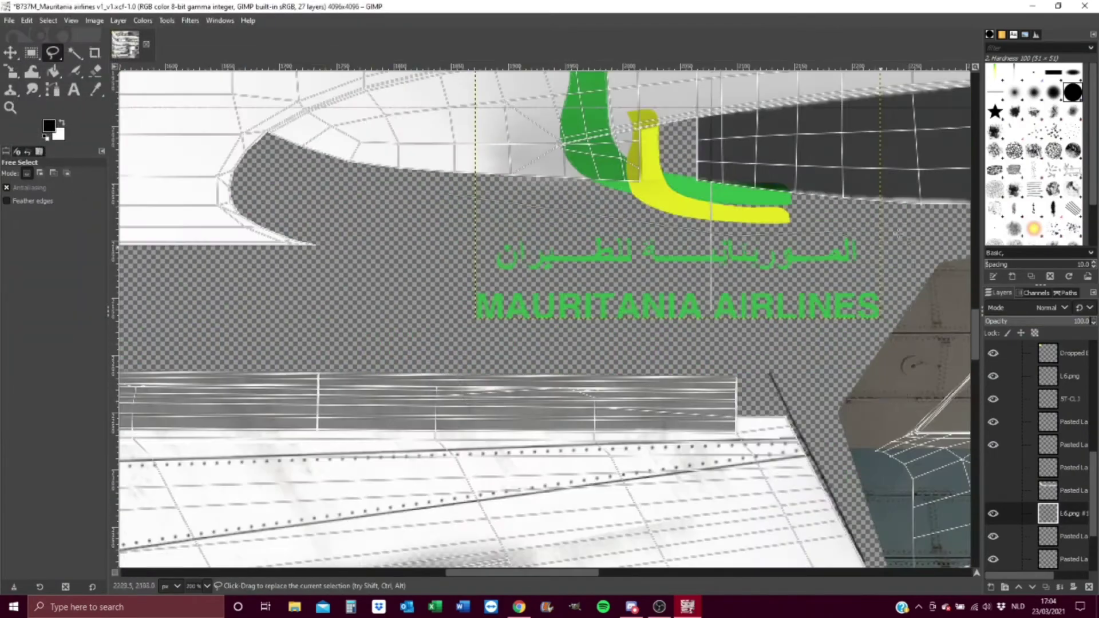
key(m)
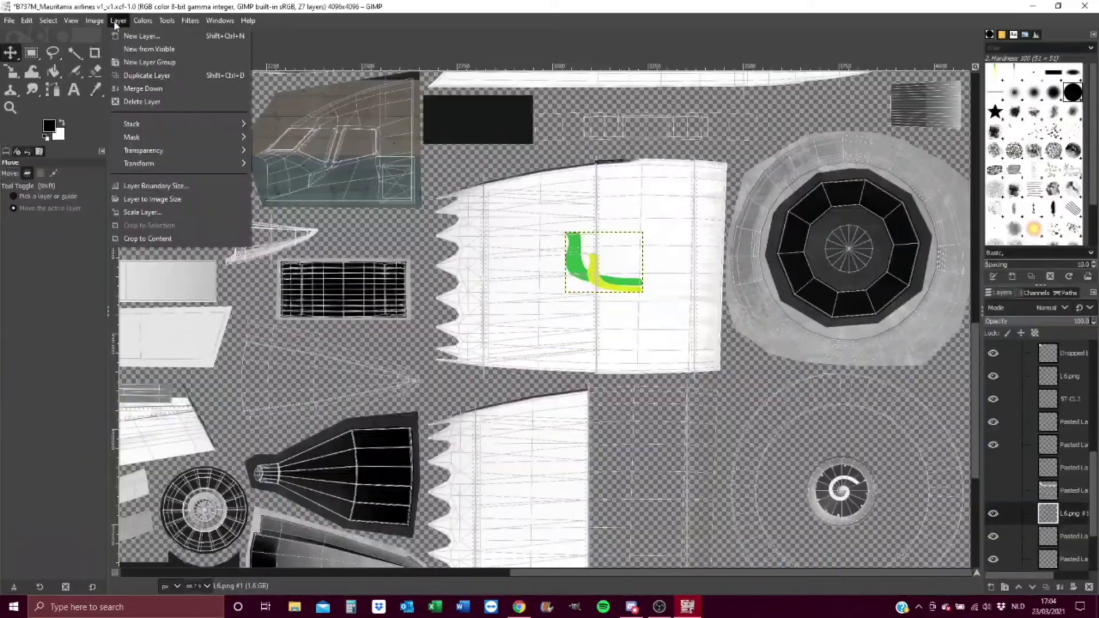
Mirror and enlarge the symbol on the upper engine cowling, and place an unmirrored copy on the cowling below it.
key(shift+s)
scroll(594, 291, up, 3)
scroll(594, 290, down, 2)
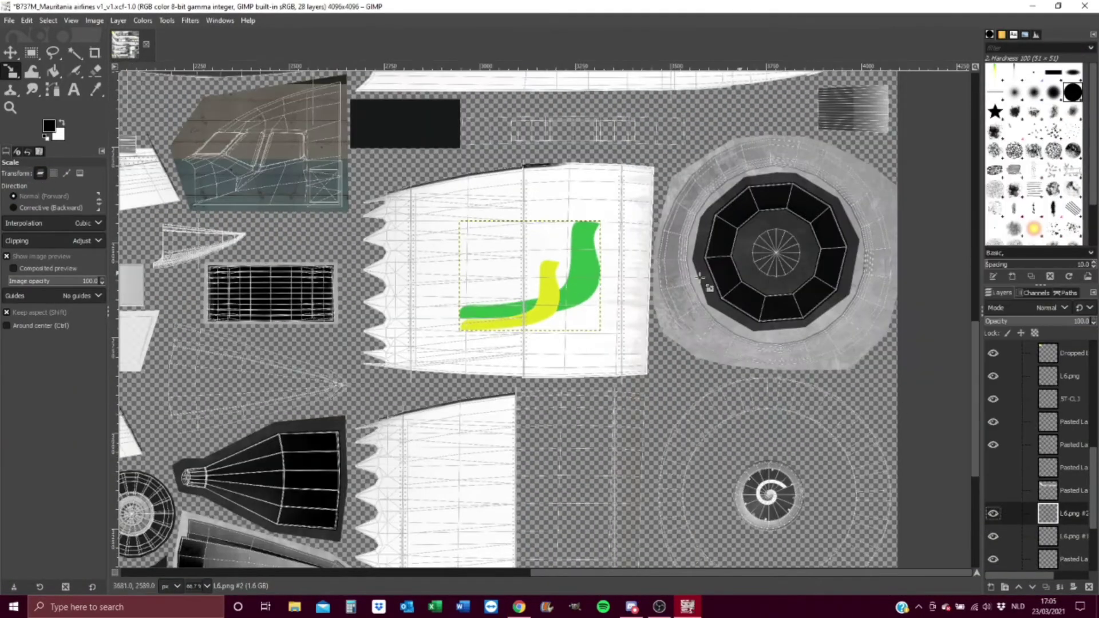
key(m)
drag(531, 264, 554, 218)
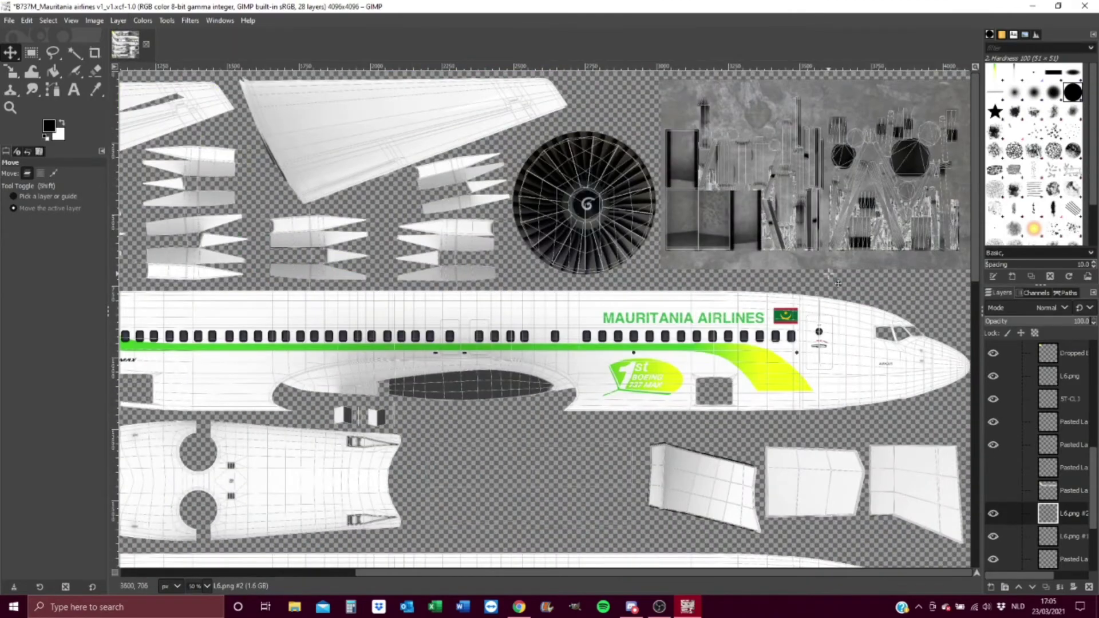
scroll(837, 283, down, 5)
ctrl+scroll(773, 332, down, 1)
scroll(711, 376, up, 5)
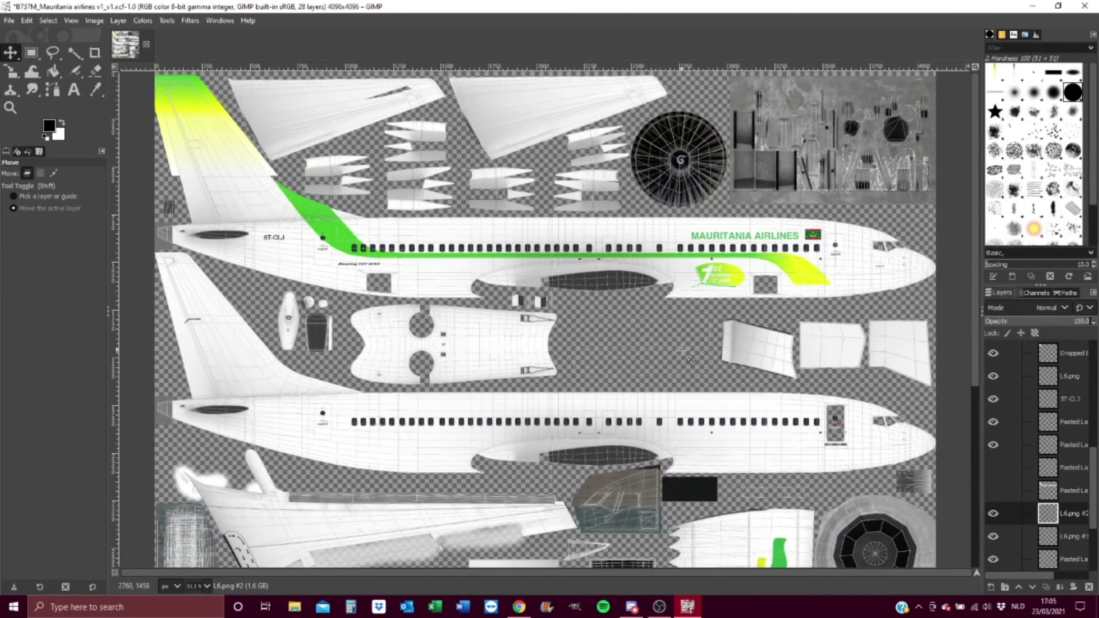
ctrl+scroll(701, 283, up, 5)
ctrl+scroll(650, 312, down, 7)
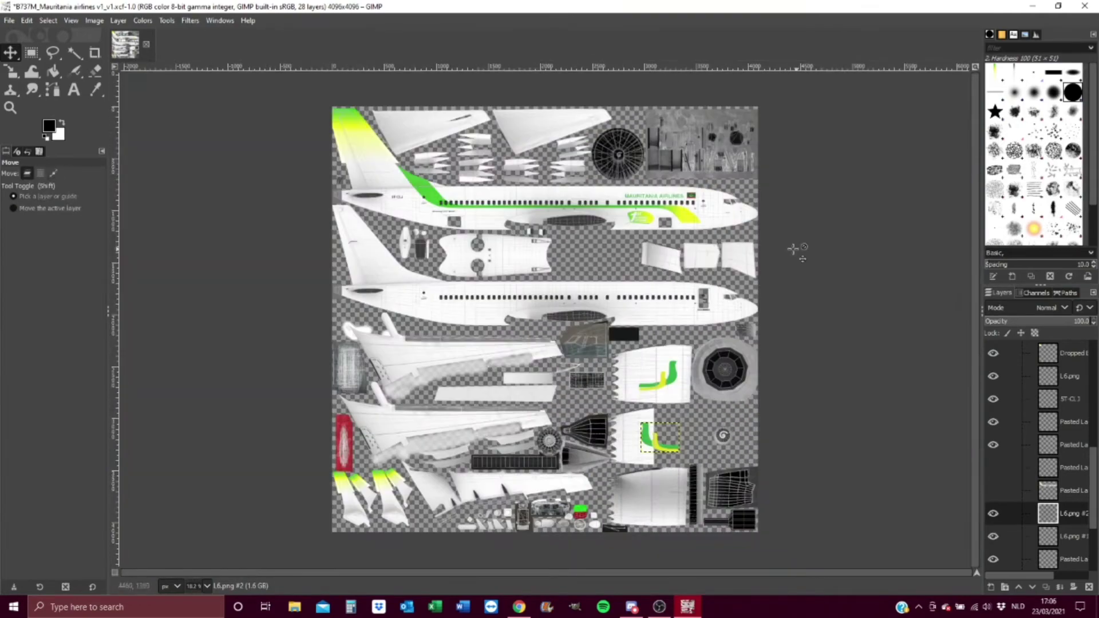
ctrl+scroll(609, 197, down, 1)
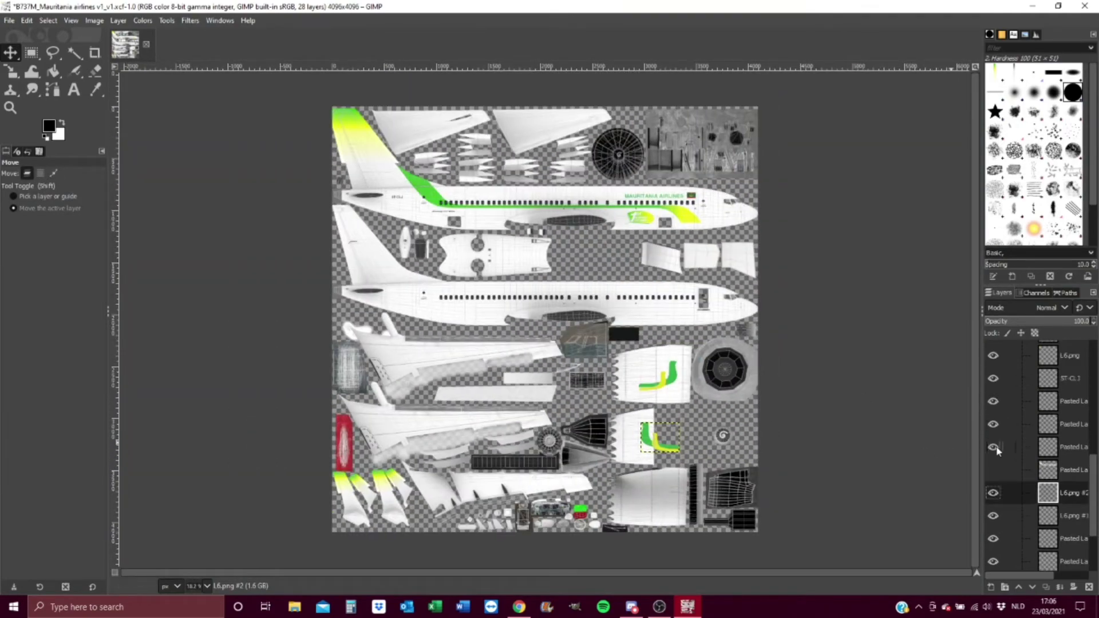